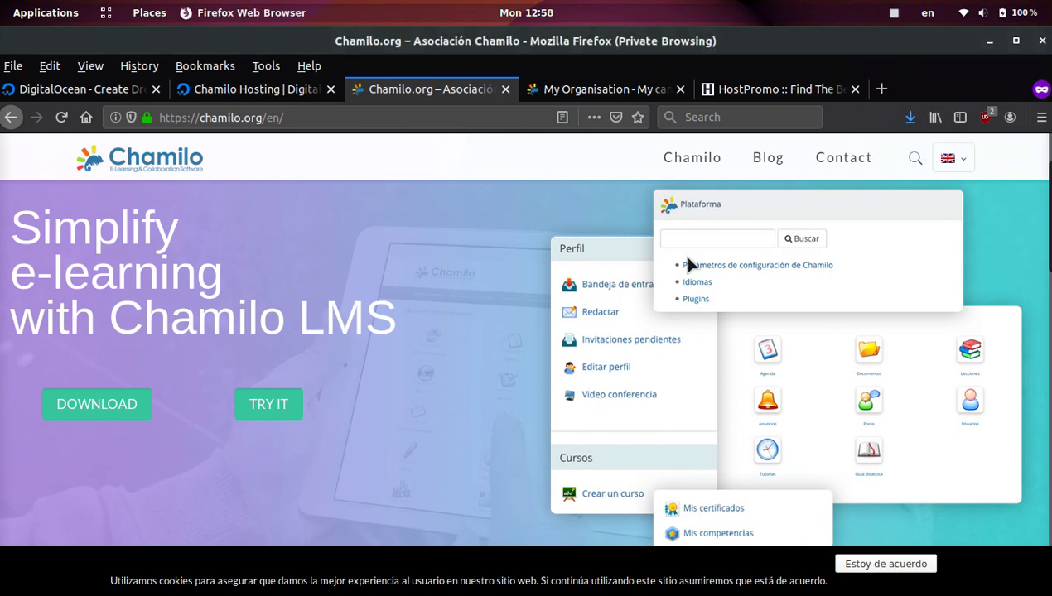
Step: Look through the Chamilo website's home page, from the newsletter section down to the contribution section
scroll(687, 263, down, 10)
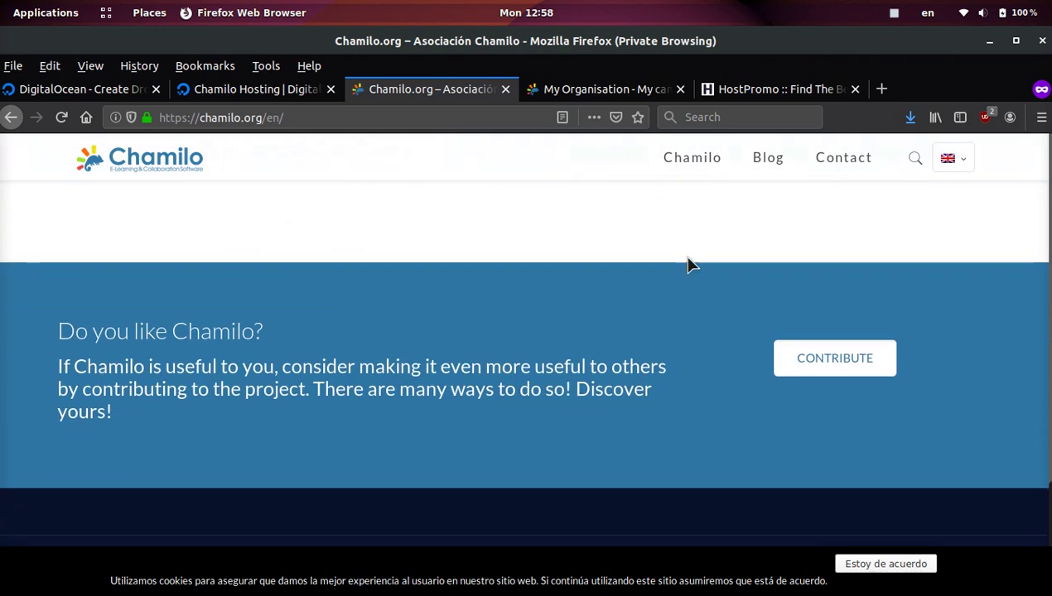
scroll(687, 264, up, 6)
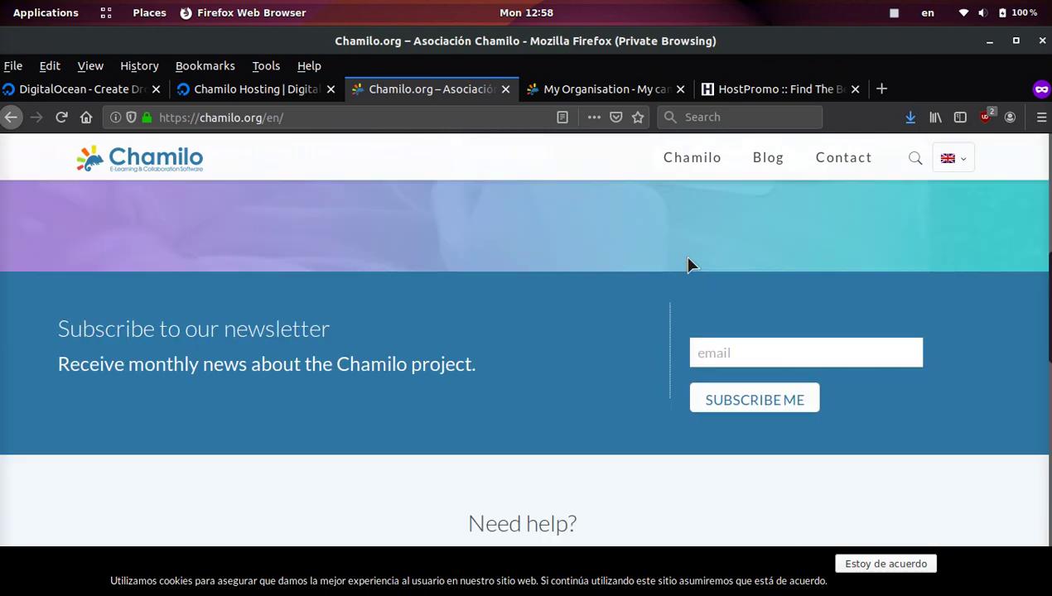
scroll(688, 263, up, 5)
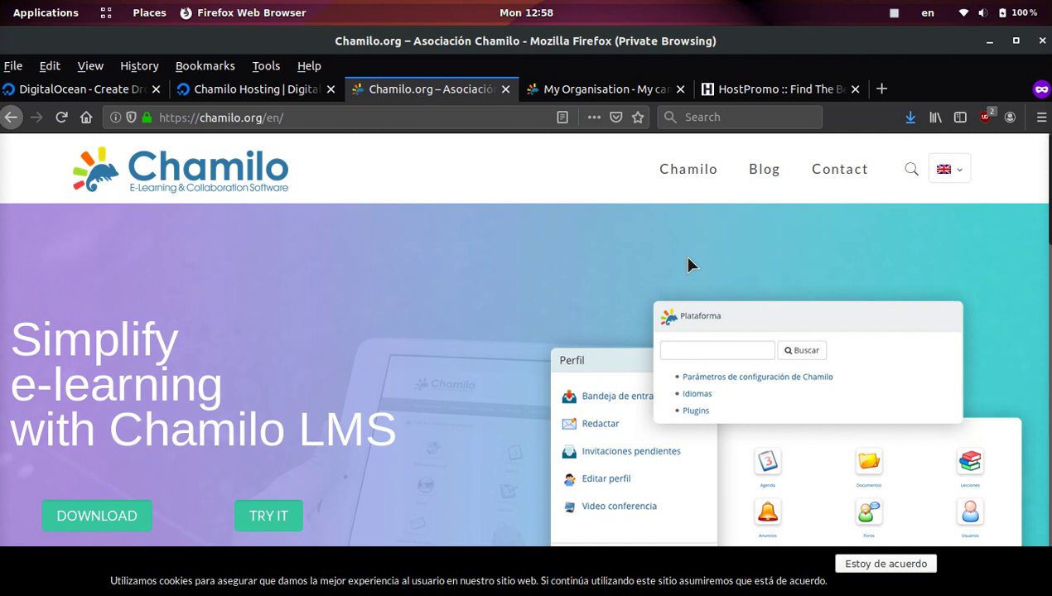
Step: Switch to DigitalOcean's Create Droplets page and review the Marketplace images and the resource types that can be created
key(ctrl+Page_Up)
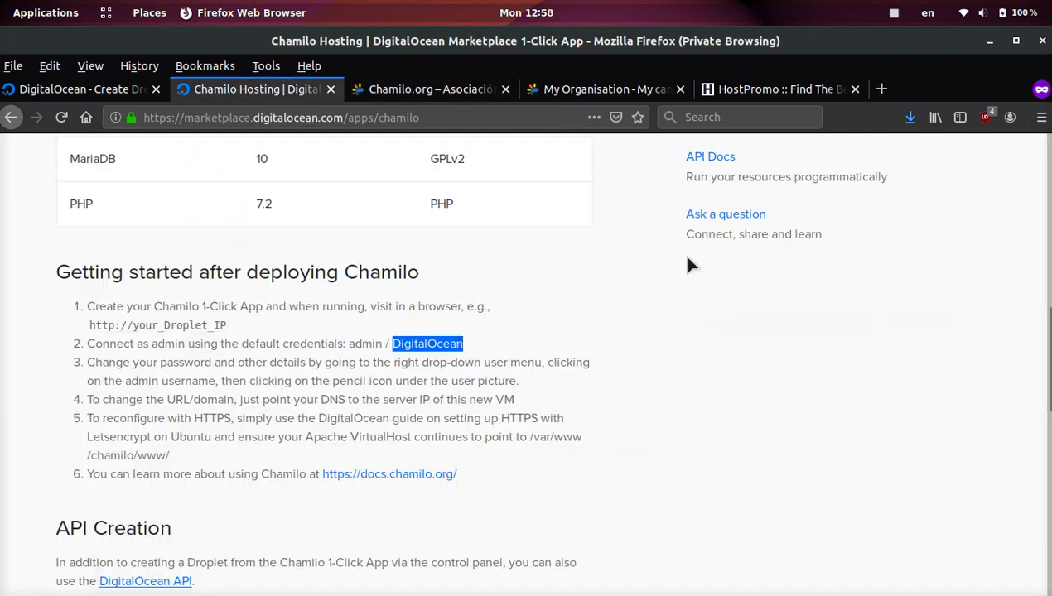
key(ctrl+Page_Up)
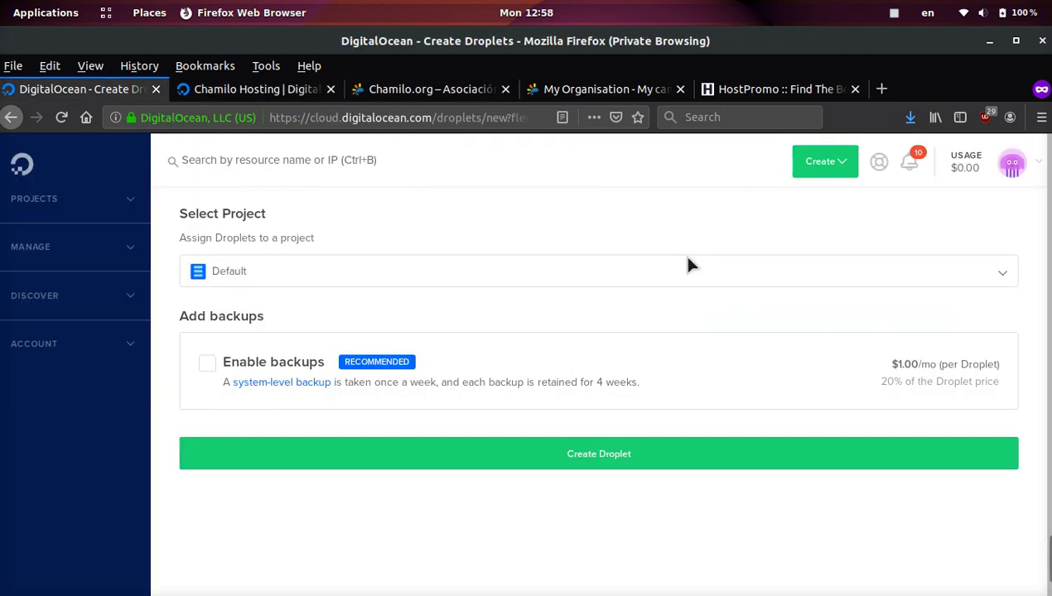
scroll(688, 264, up, 20)
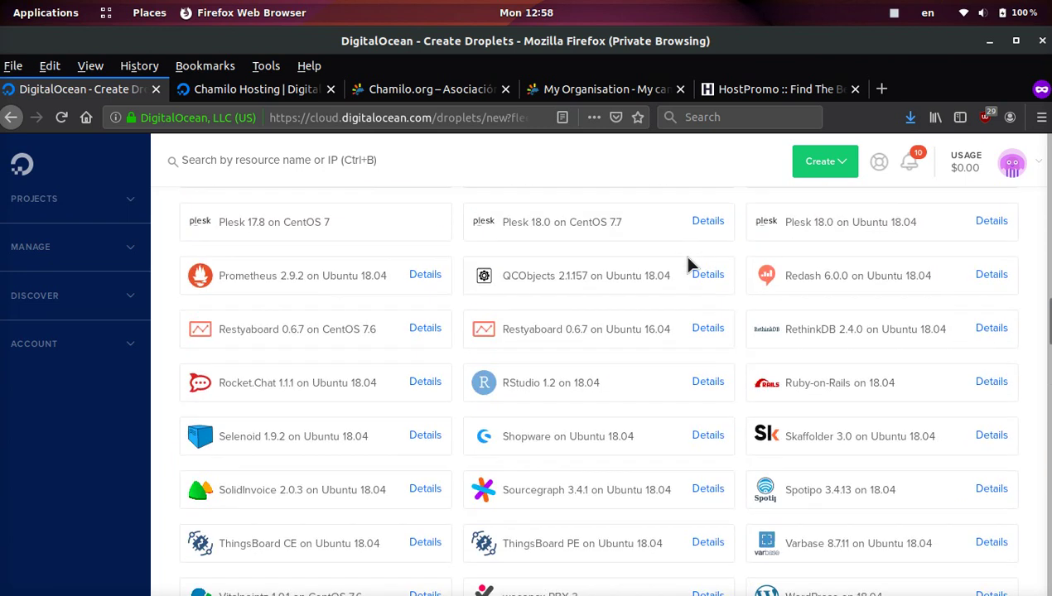
scroll(688, 264, up, 10)
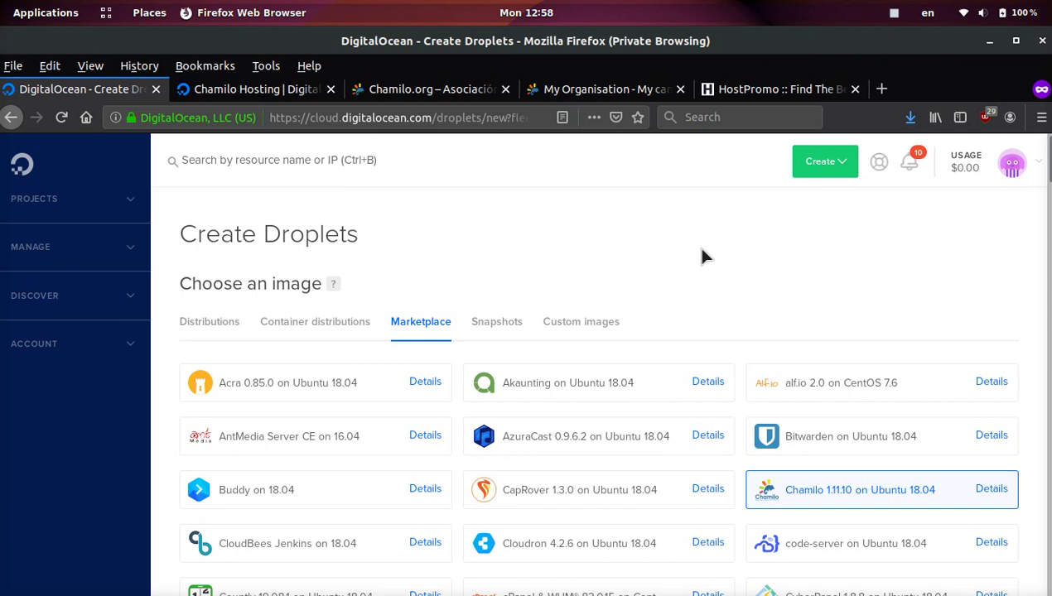
scroll(701, 251, down, 4)
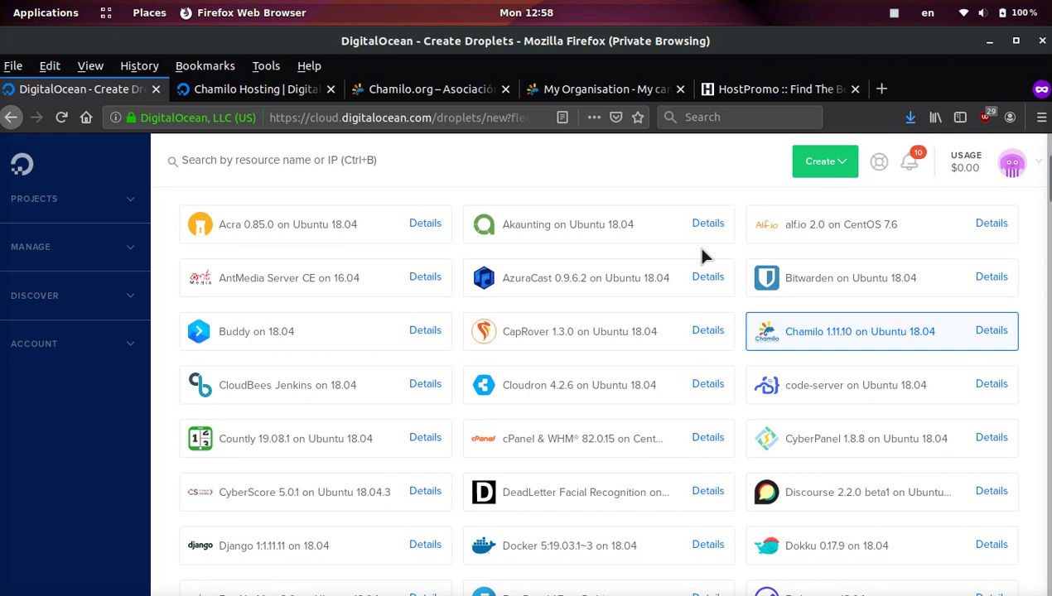
scroll(702, 252, down, 1)
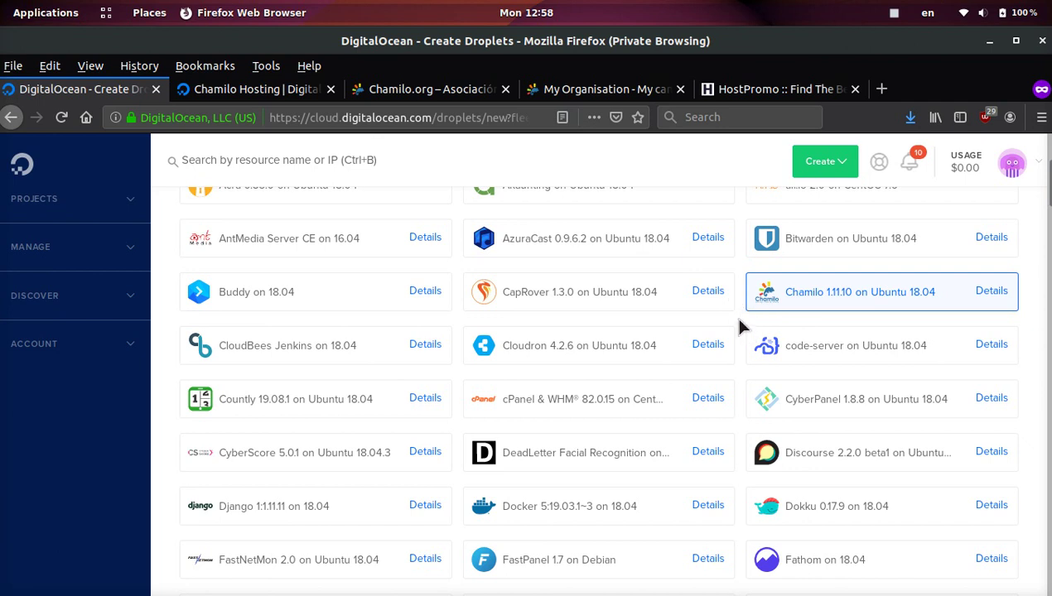
click(857, 163)
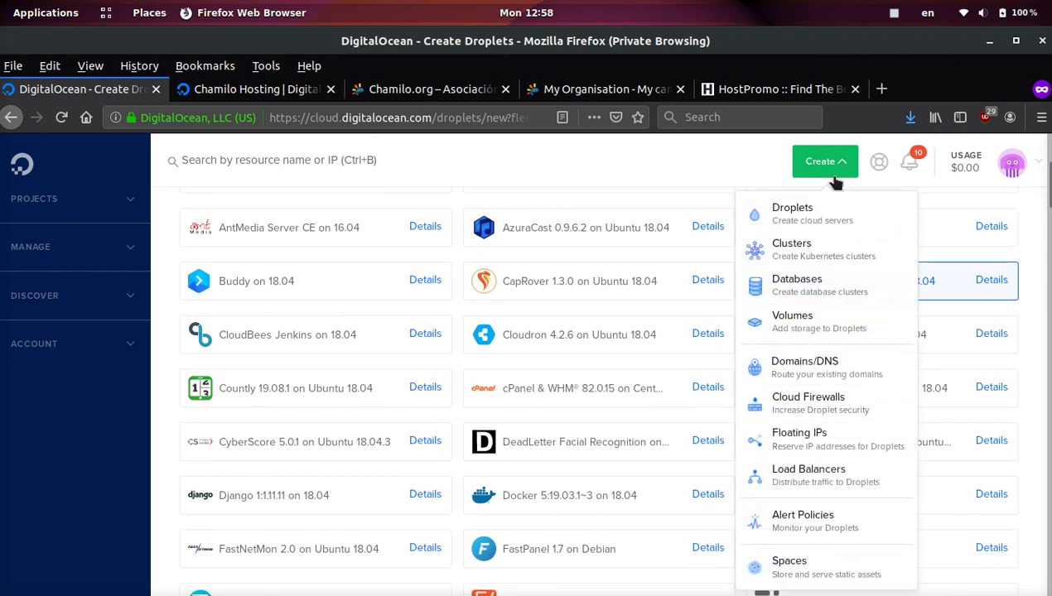
click(627, 259)
Step: Choose the Chamilo 1.11.10 on Ubuntu 18.04 Marketplace image and the New York datacenter region for the Droplet
scroll(627, 259, up, 4)
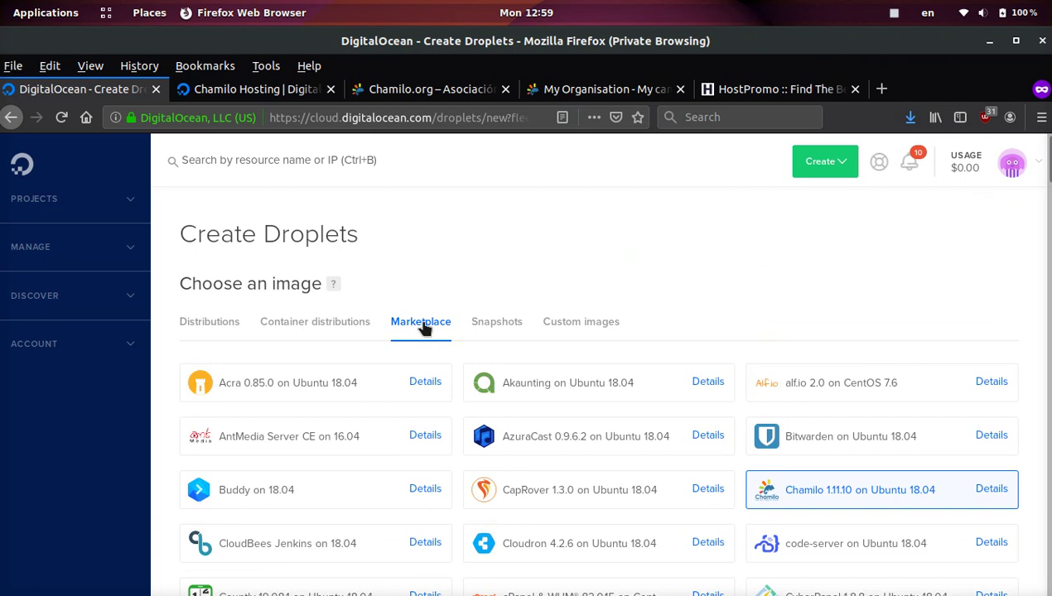
scroll(988, 218, down, 3)
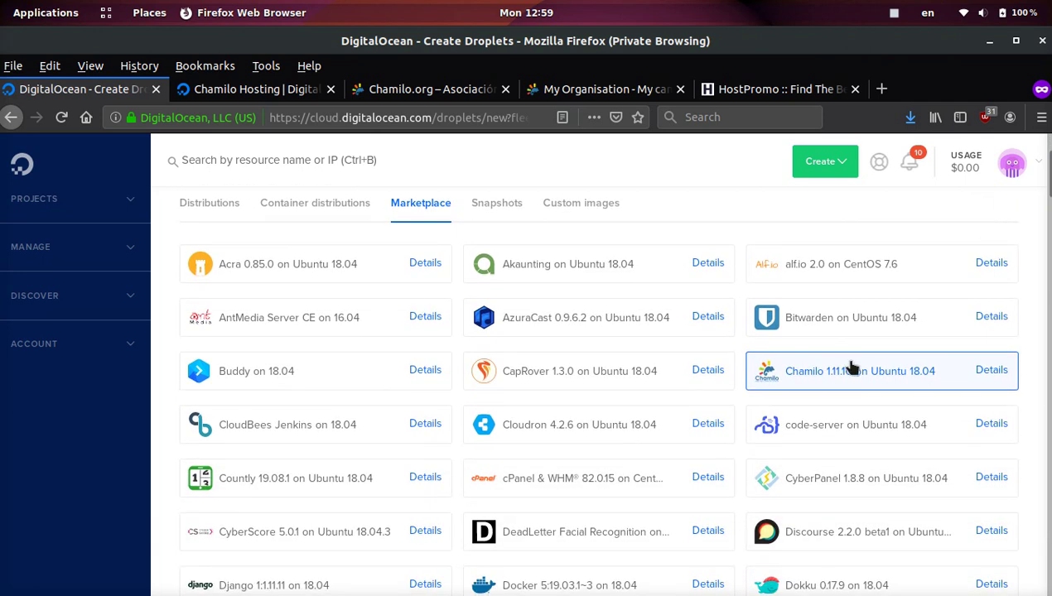
click(851, 367)
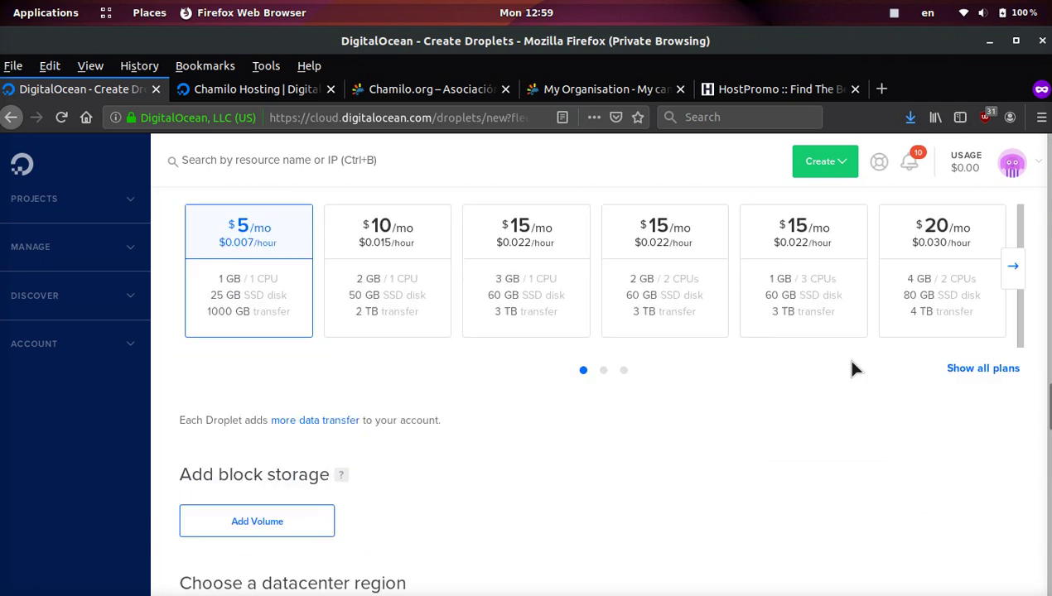
click(263, 262)
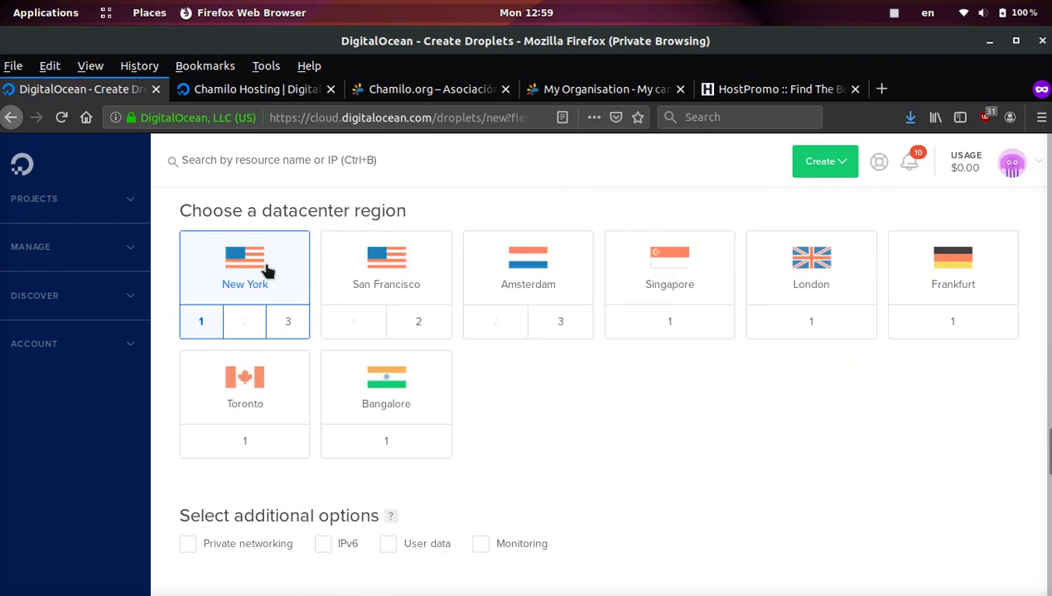
scroll(641, 265, down, 10)
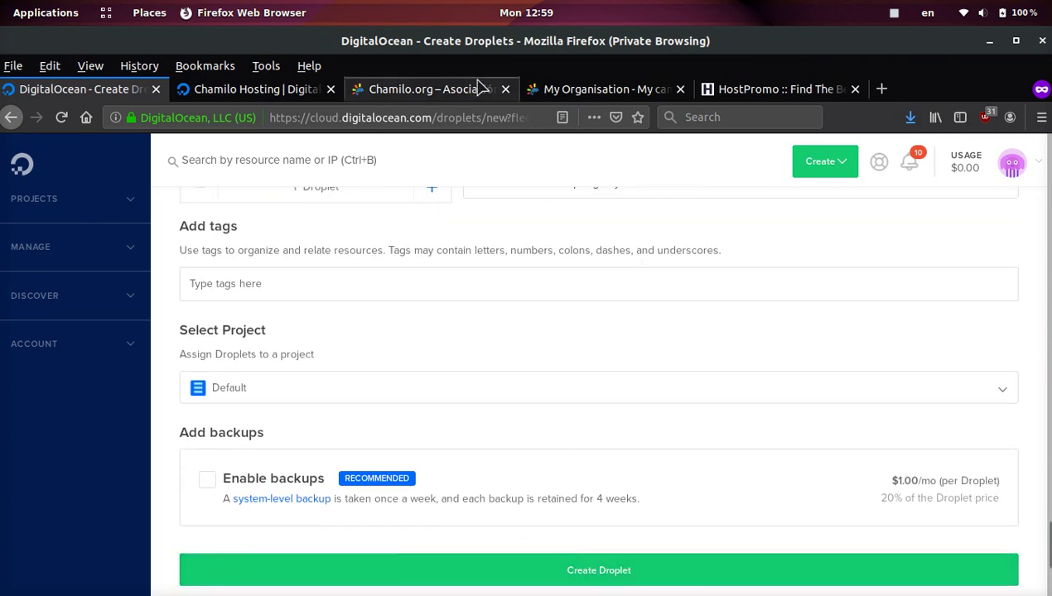
Step: Look up the default admin credentials in the Chamilo getting-started instructions and highlight the default password
click(569, 91)
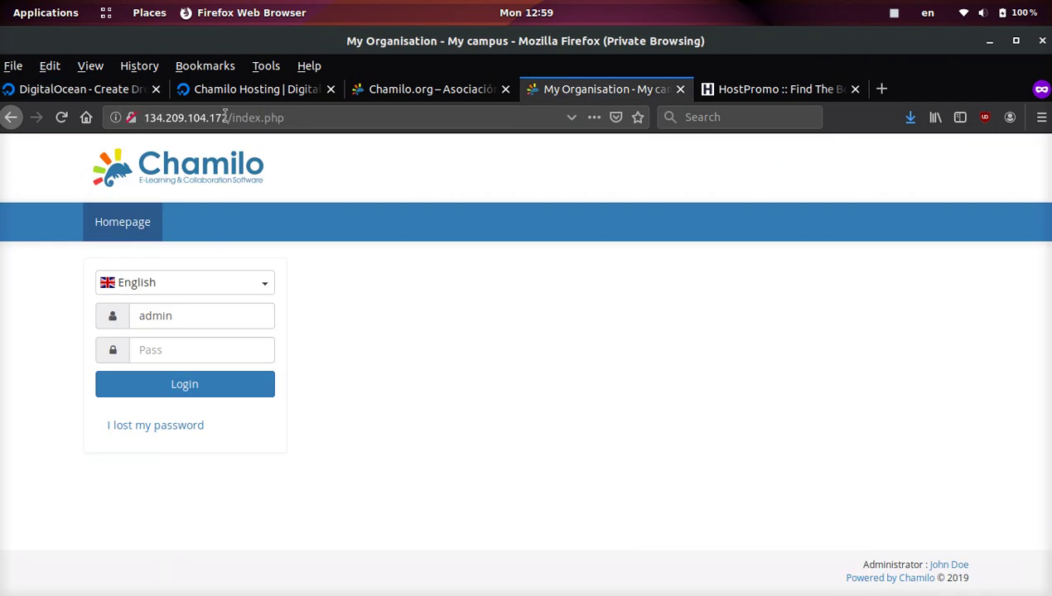
click(277, 94)
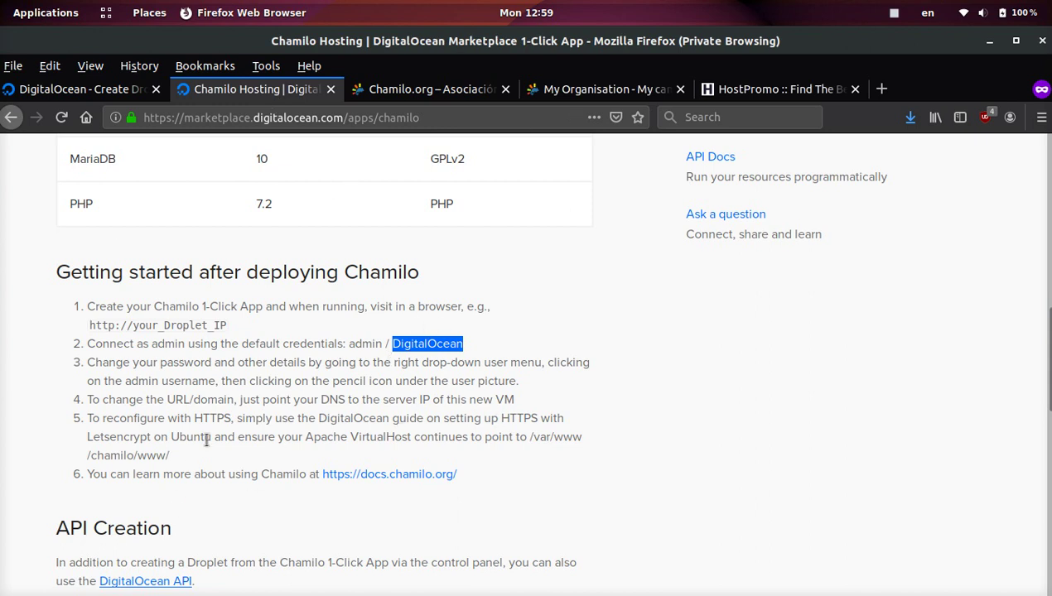
click(388, 348)
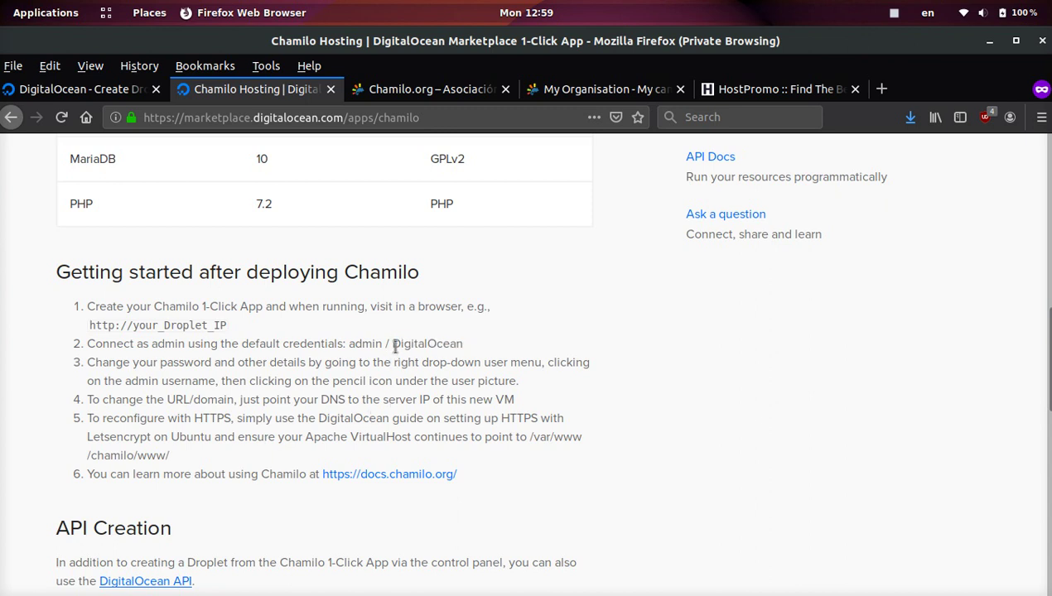
drag(392, 344, 473, 335)
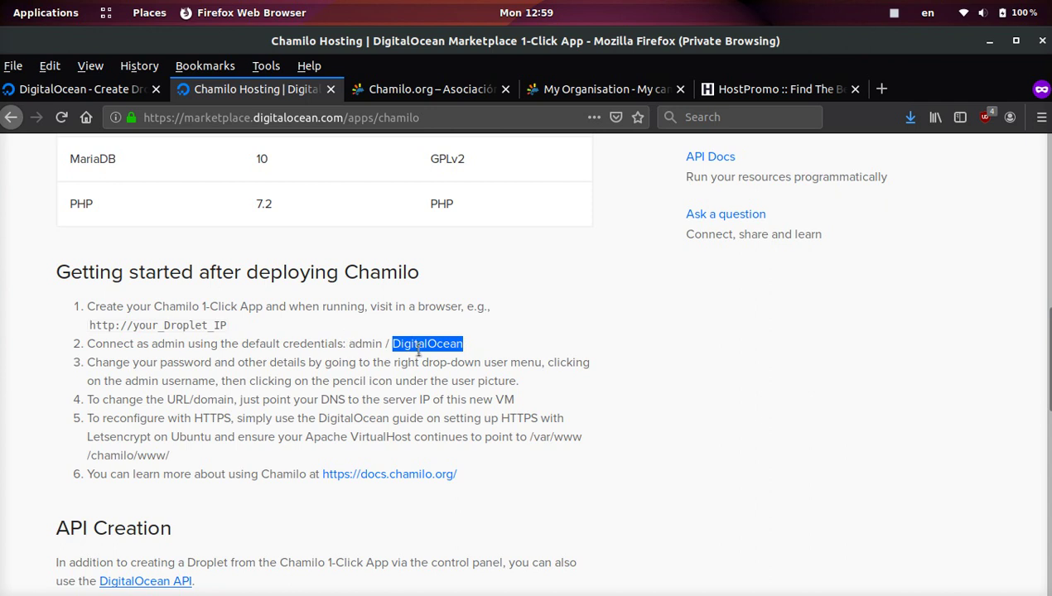
Step: Log in to the Chamilo campus site with the prefilled admin username and the default account password
click(607, 91)
click(195, 349)
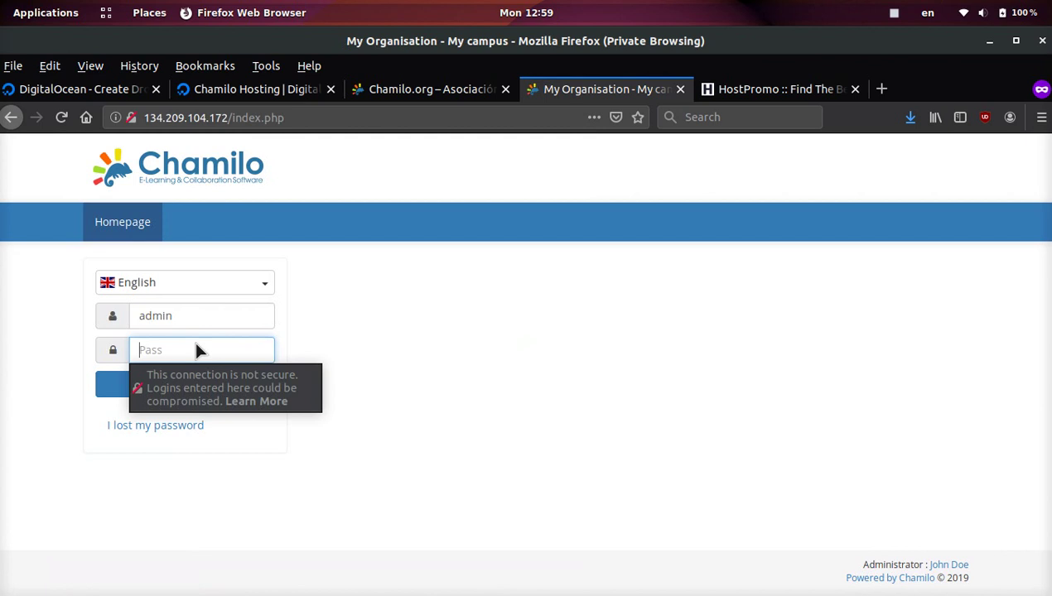
text(••••••••••••)
key(Return)
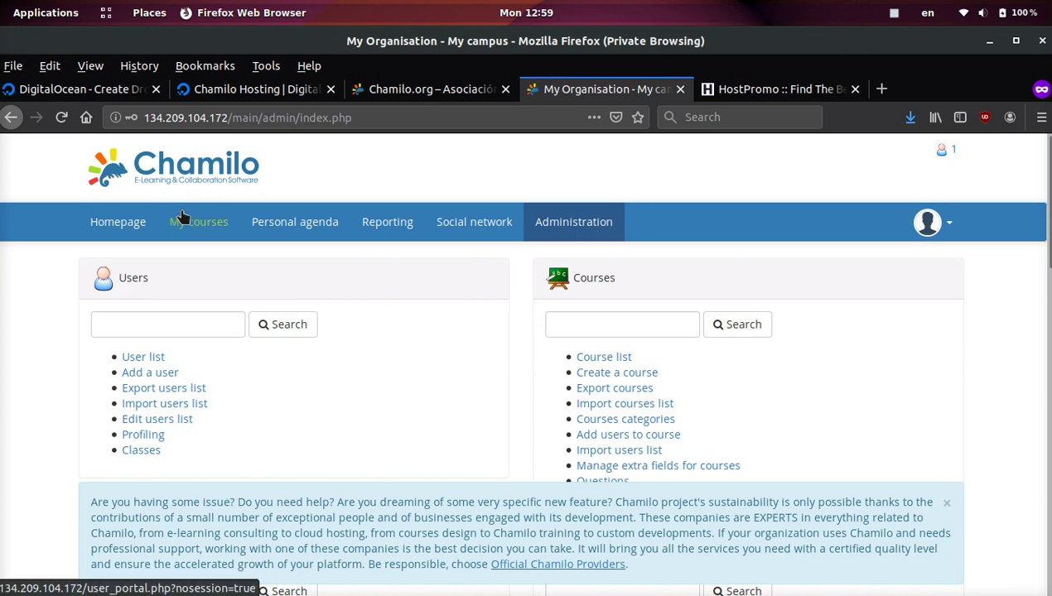
Step: Go to My courses and open the form for creating a course
click(182, 218)
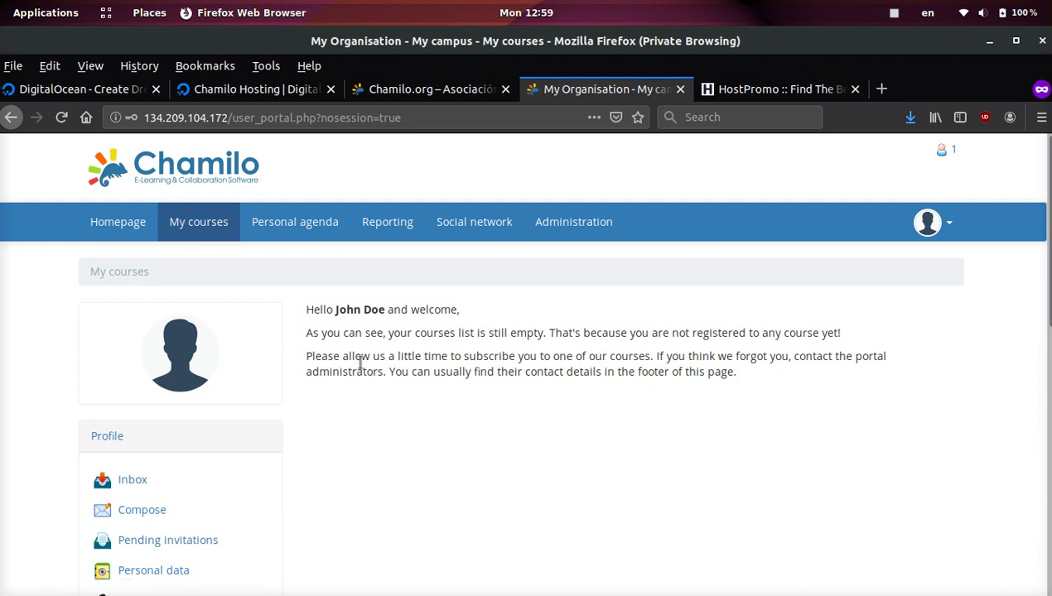
scroll(360, 362, down, 3)
scroll(360, 362, up, 3)
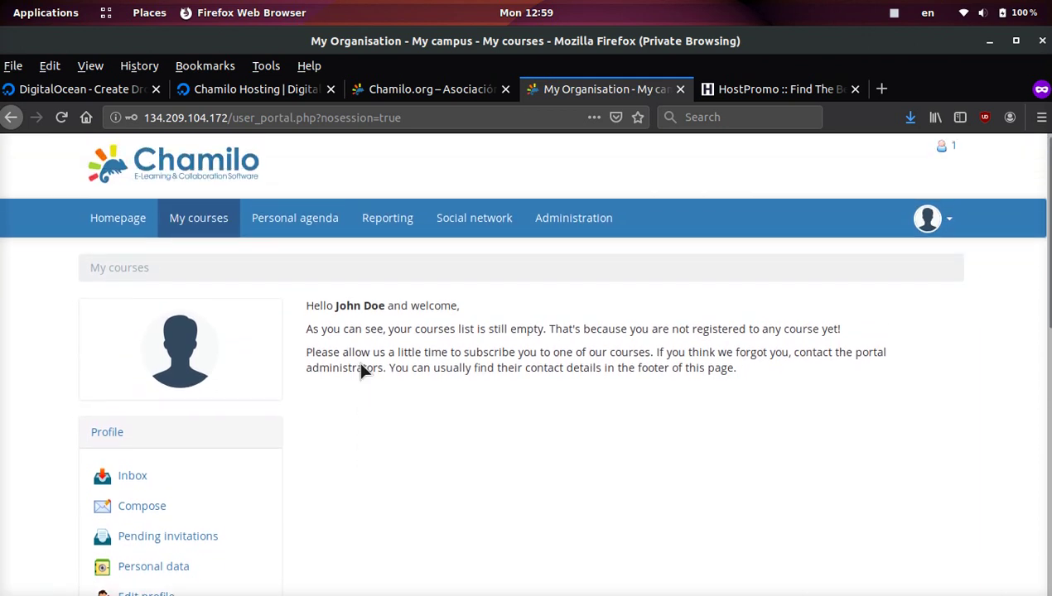
scroll(359, 364, down, 7)
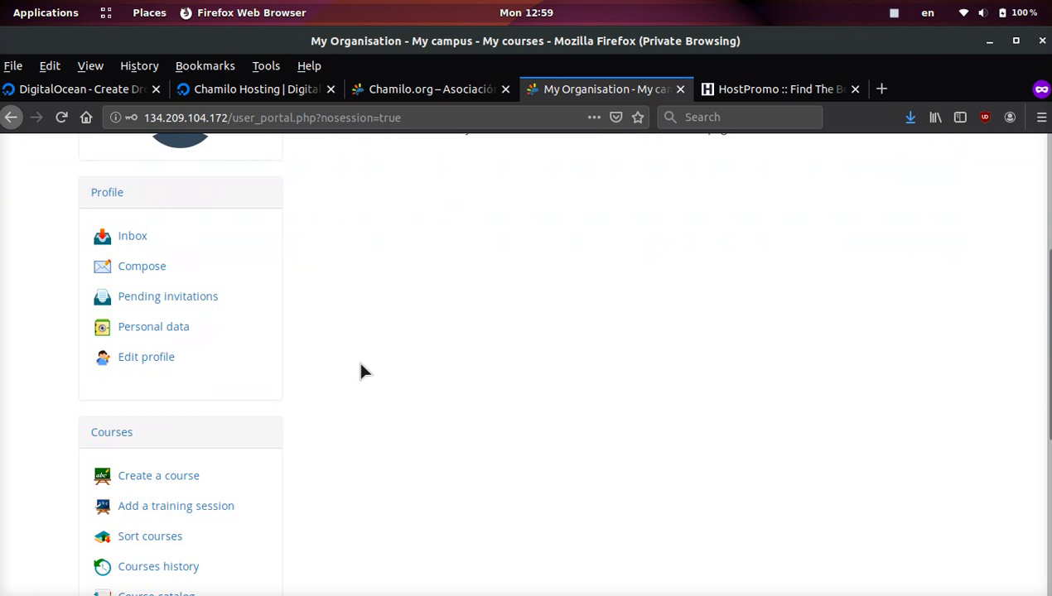
scroll(359, 369, down, 1)
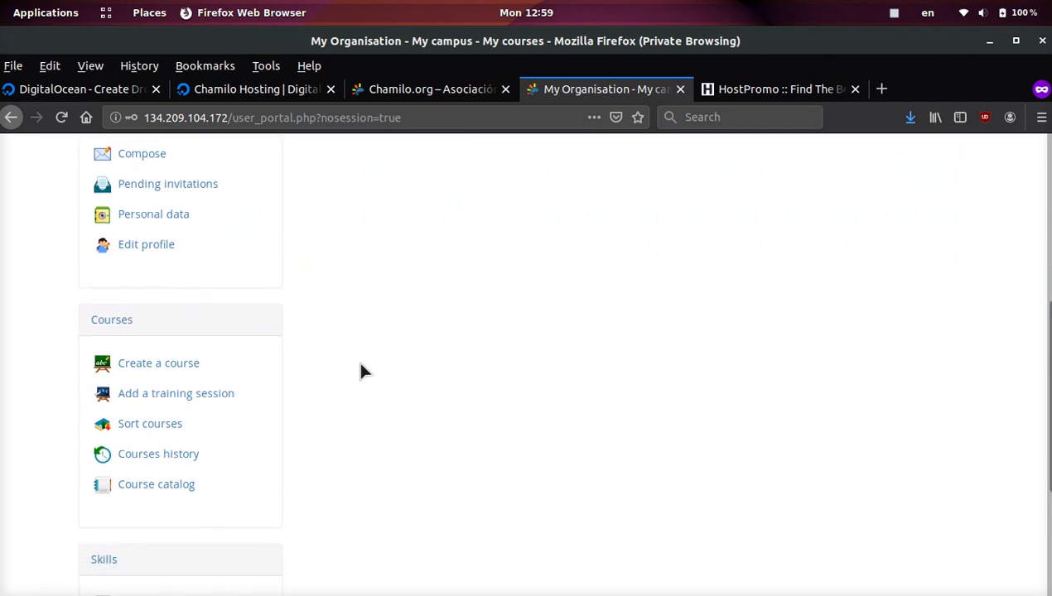
click(190, 367)
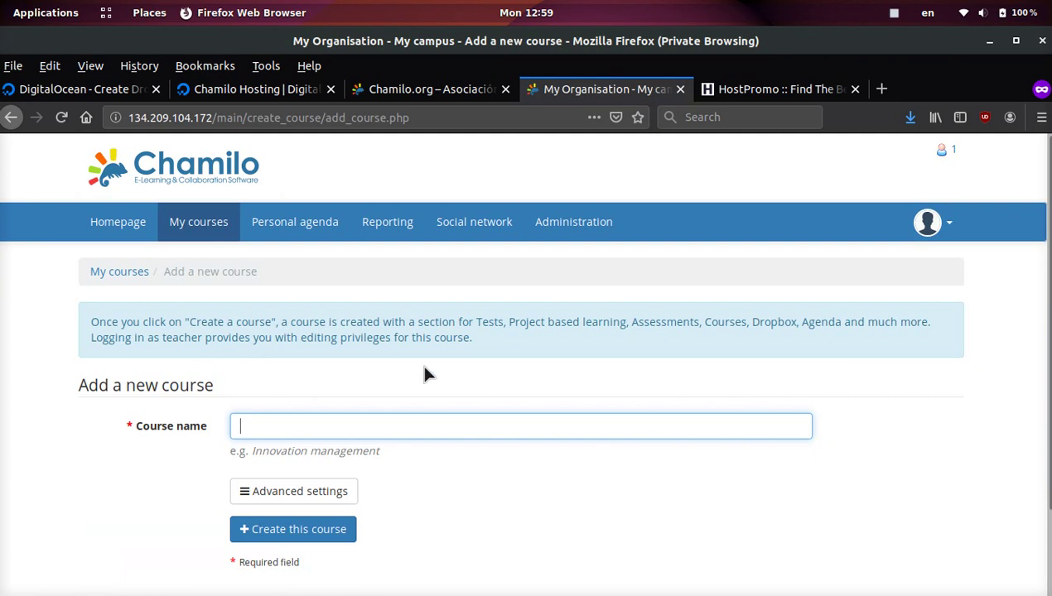
Step: Create a course named Web Hosting, with the advanced option to fill it with demo content enabled
scroll(424, 374, down, 2)
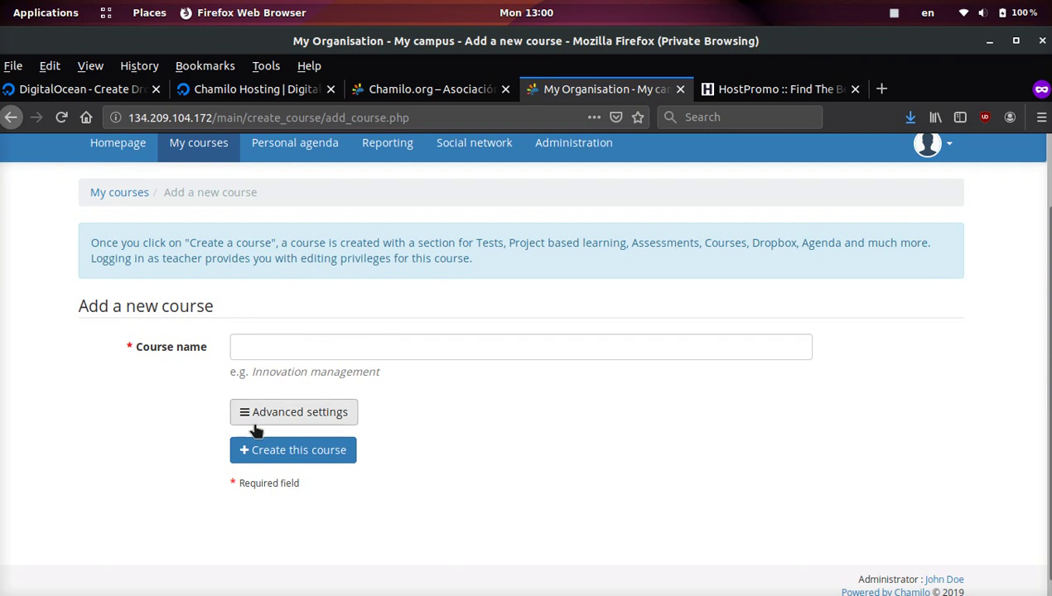
click(330, 411)
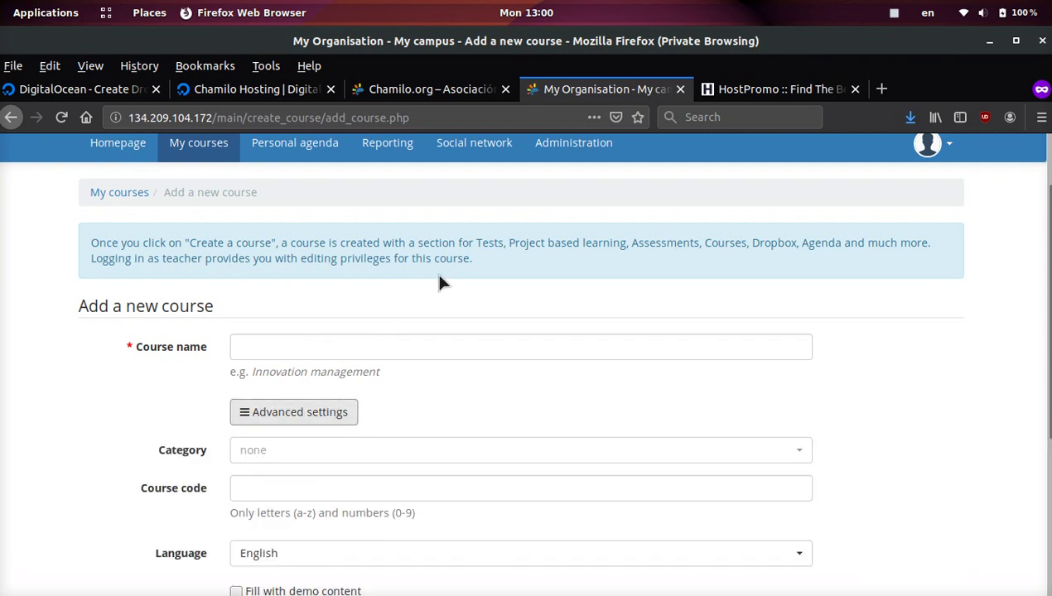
scroll(435, 270, down, 3)
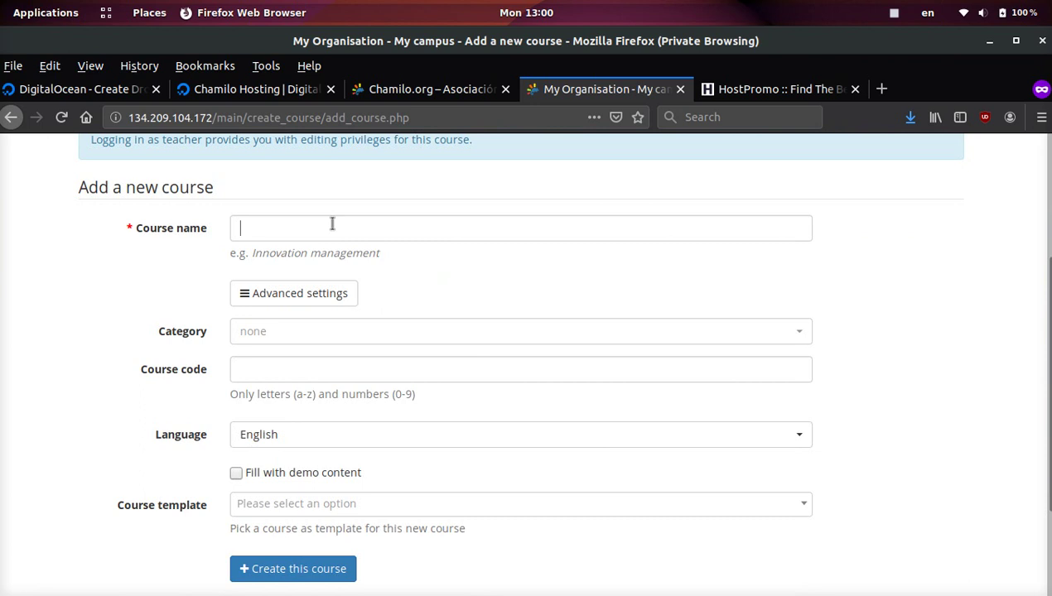
click(331, 224)
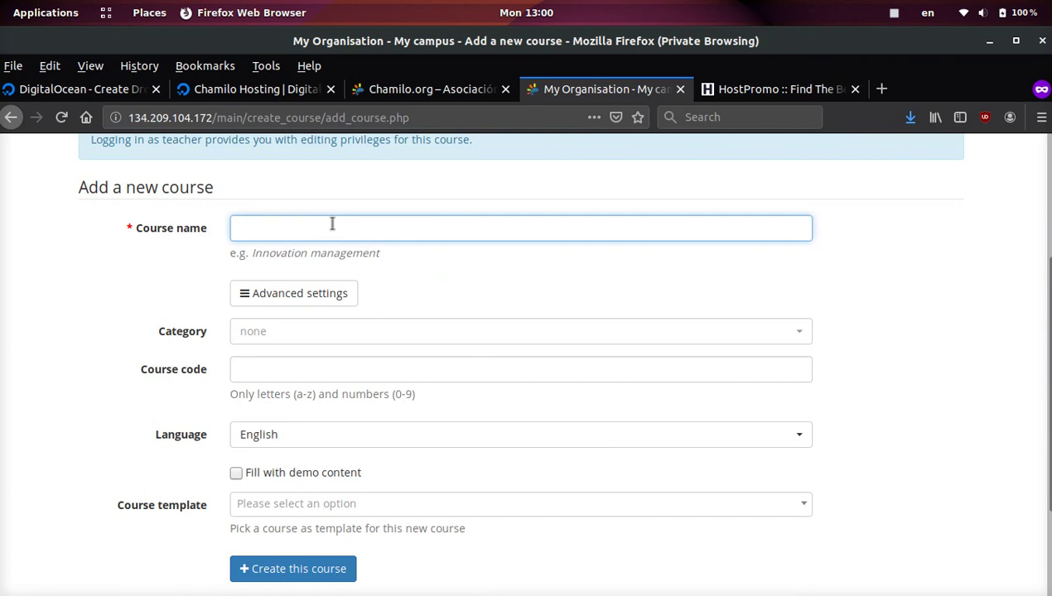
text(Web Hosting)
click(325, 472)
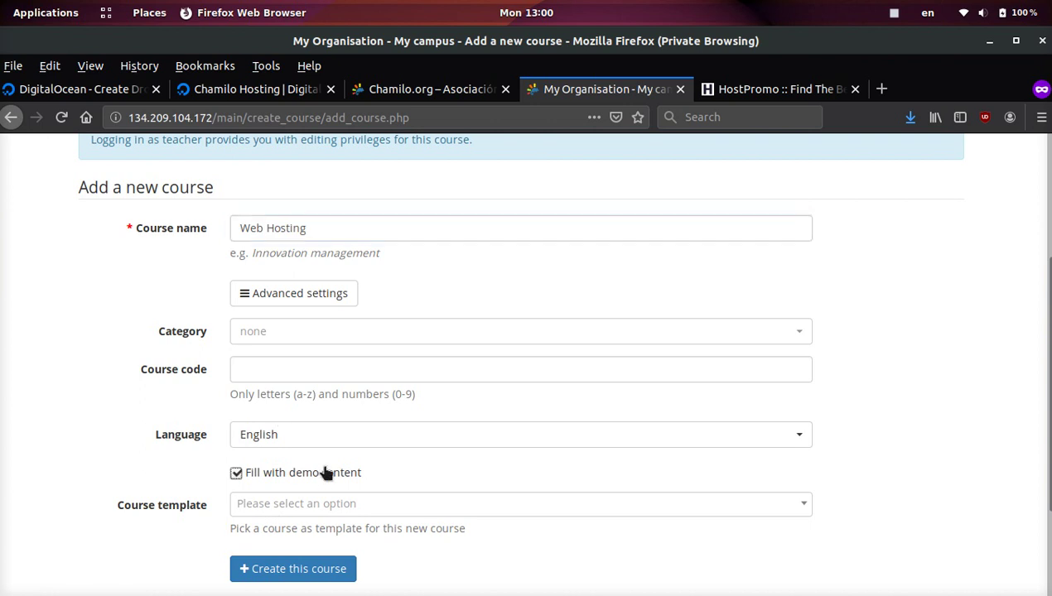
click(283, 569)
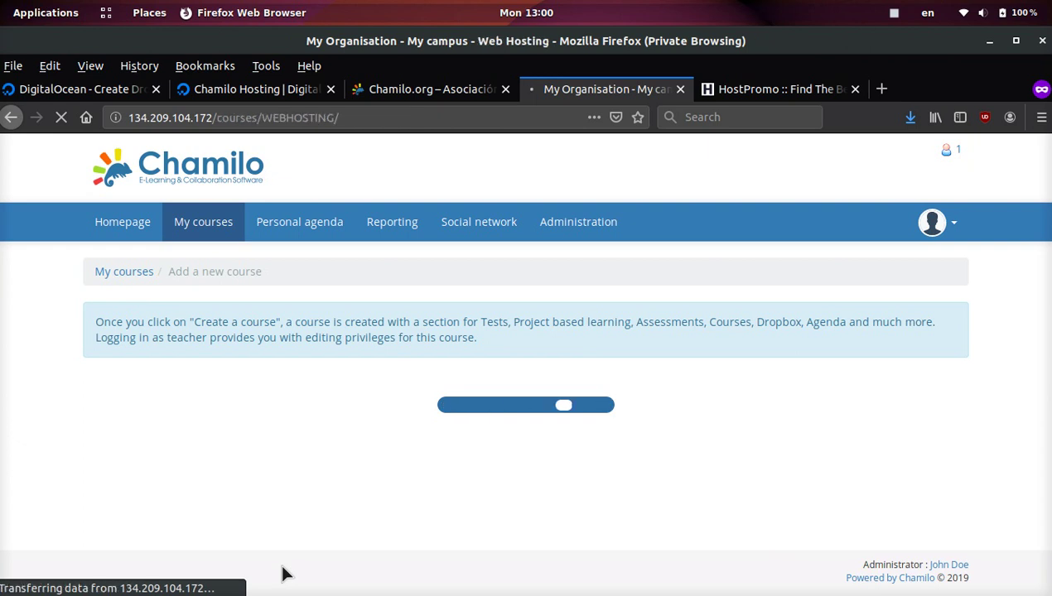
Step: Look over the Web Hosting course's authoring tools and open the Description form in the Course description tool
scroll(527, 392, down, 2)
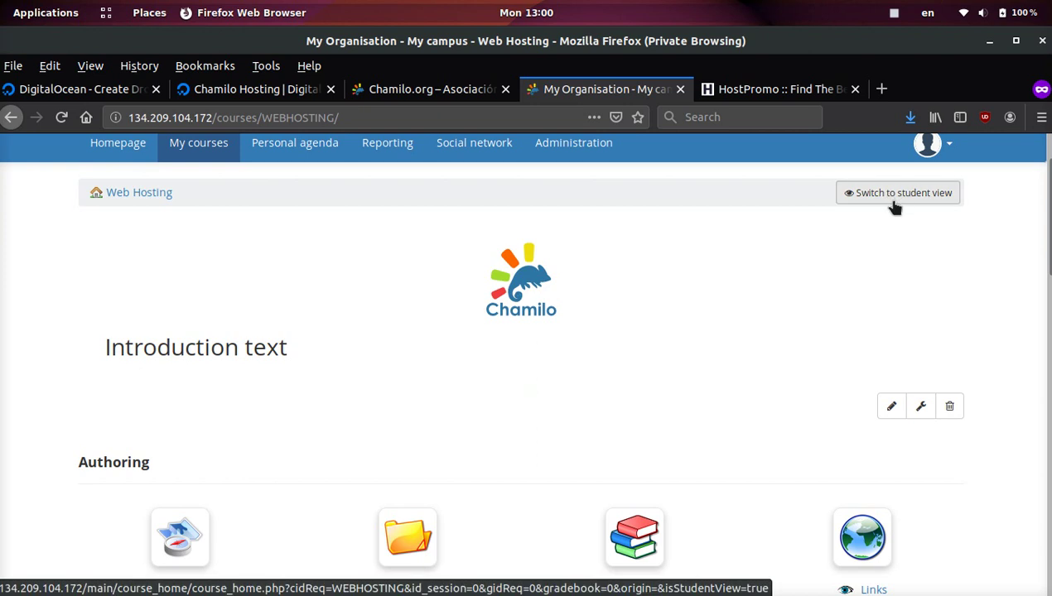
scroll(687, 439, down, 6)
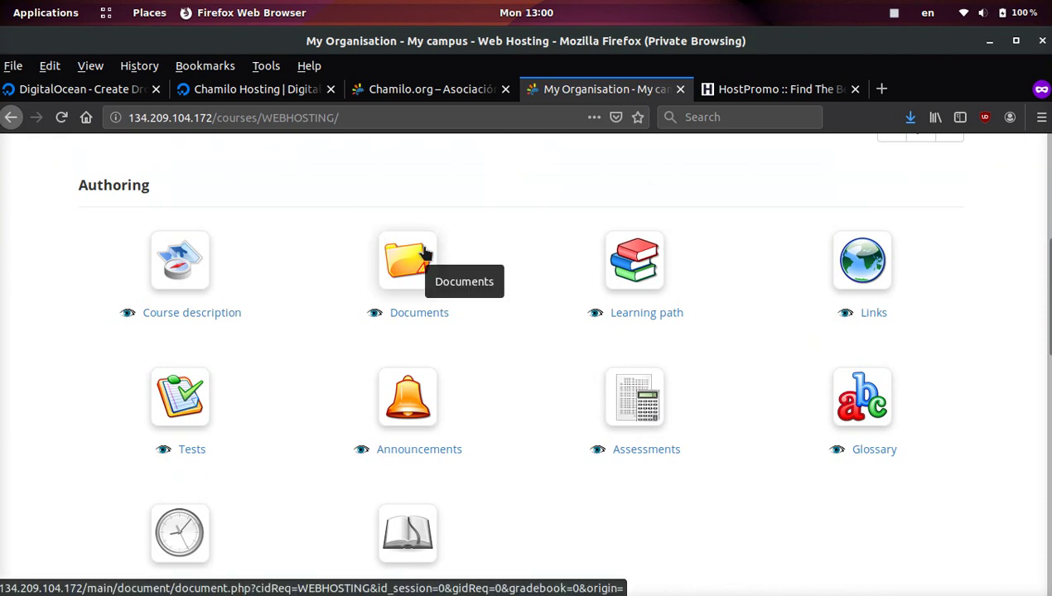
scroll(420, 262, down, 1)
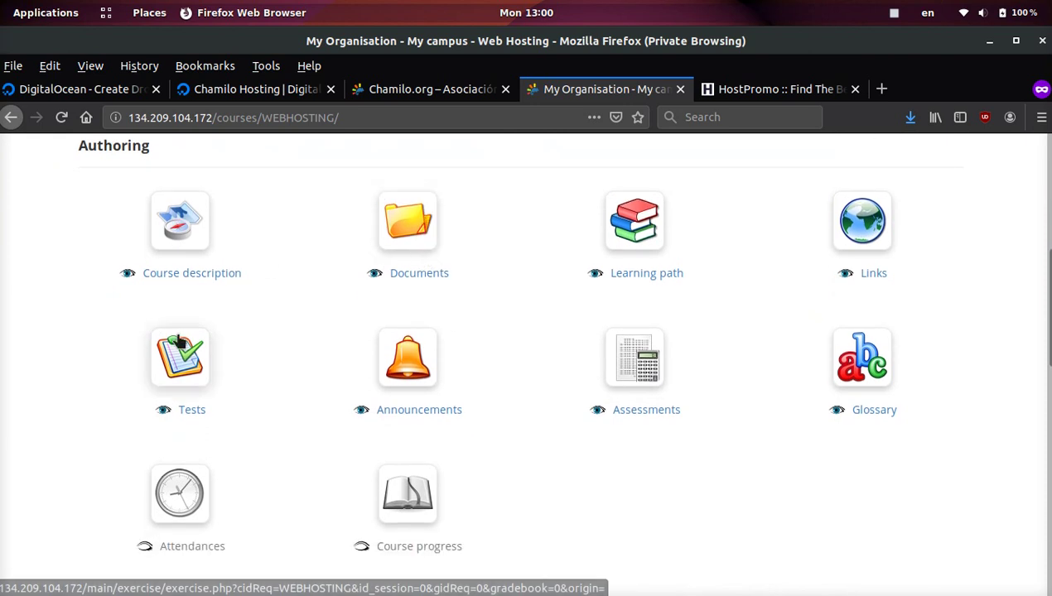
click(182, 205)
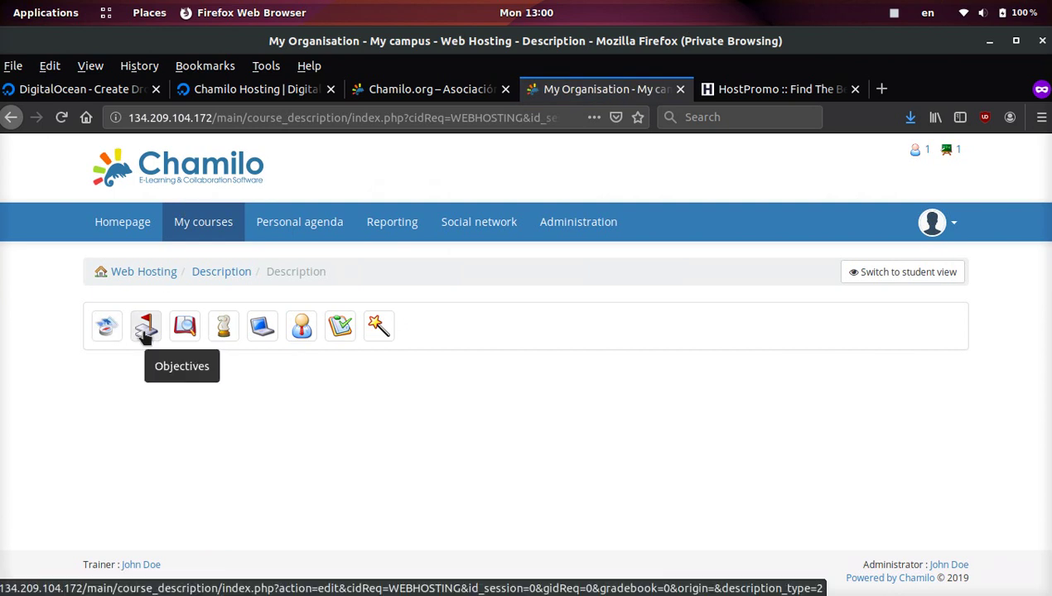
click(105, 329)
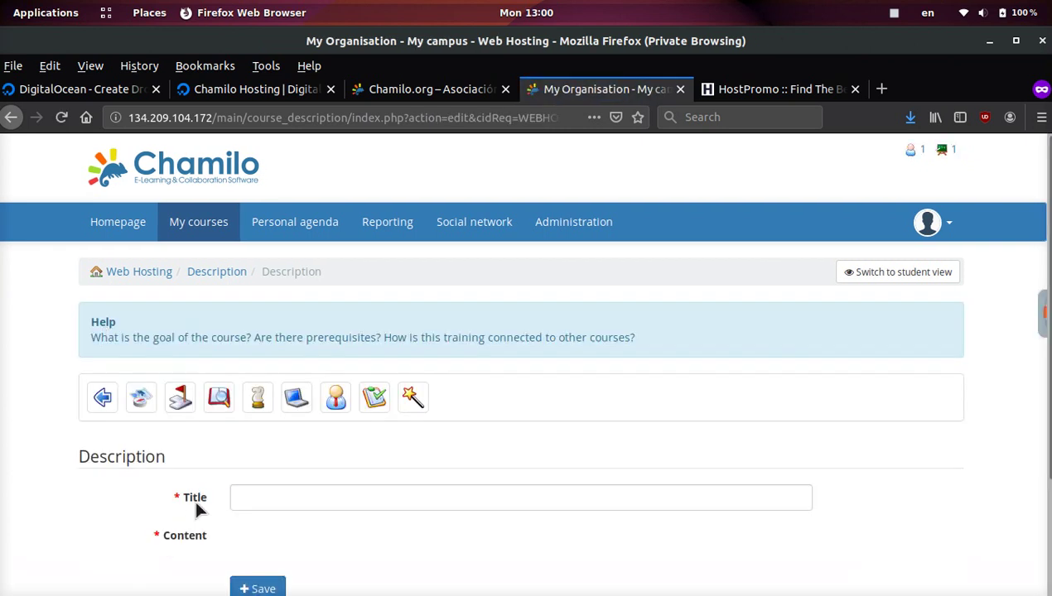
Step: Save a course description titled "Hosting" with the content "Learn about web hosting"
click(194, 497)
scroll(151, 472, down, 5)
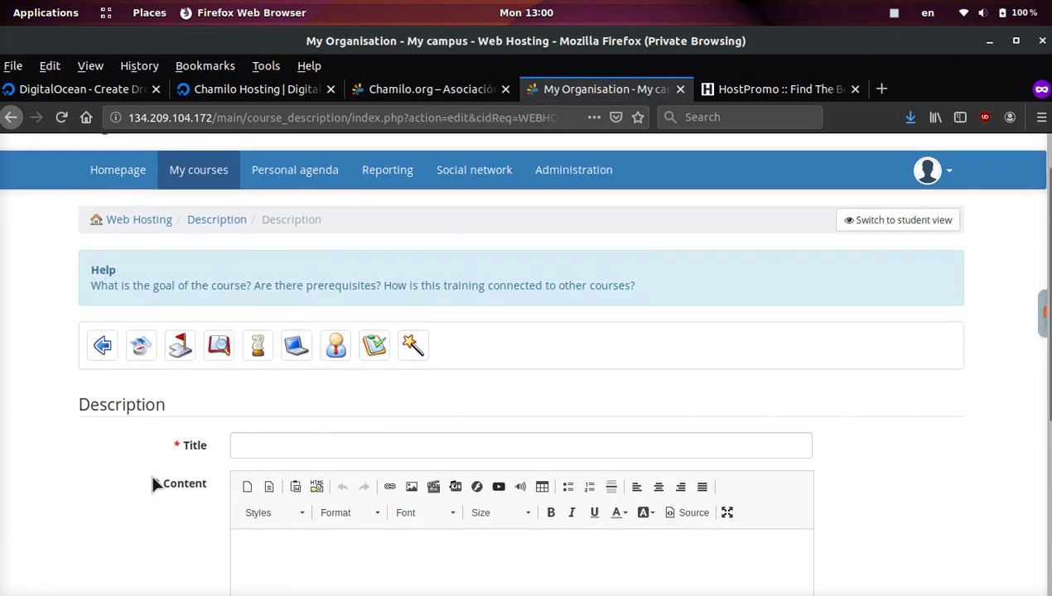
click(346, 255)
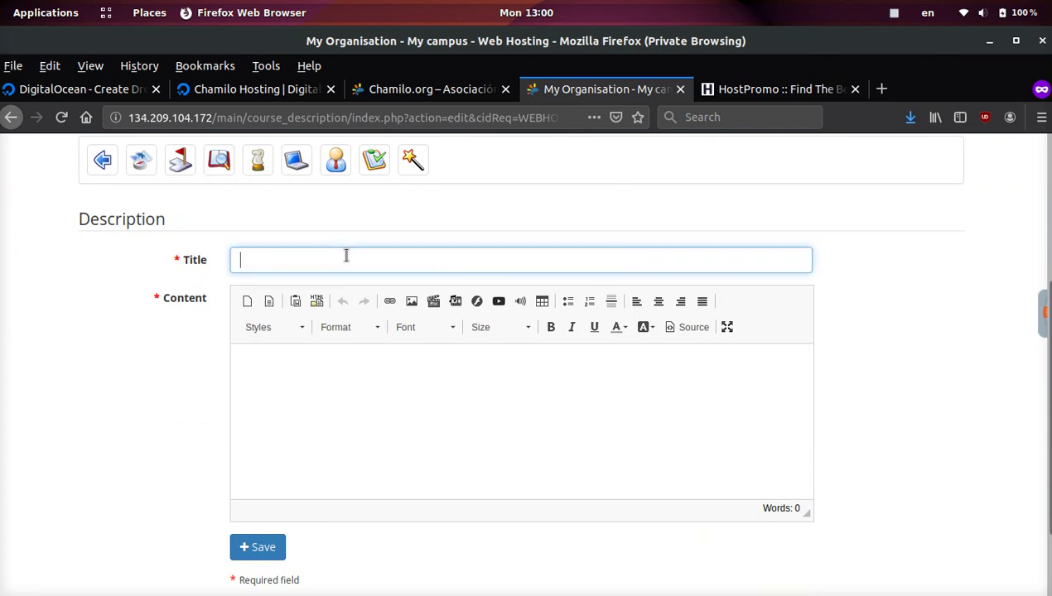
text(Hosting)
key(Tab)
text(Learn)
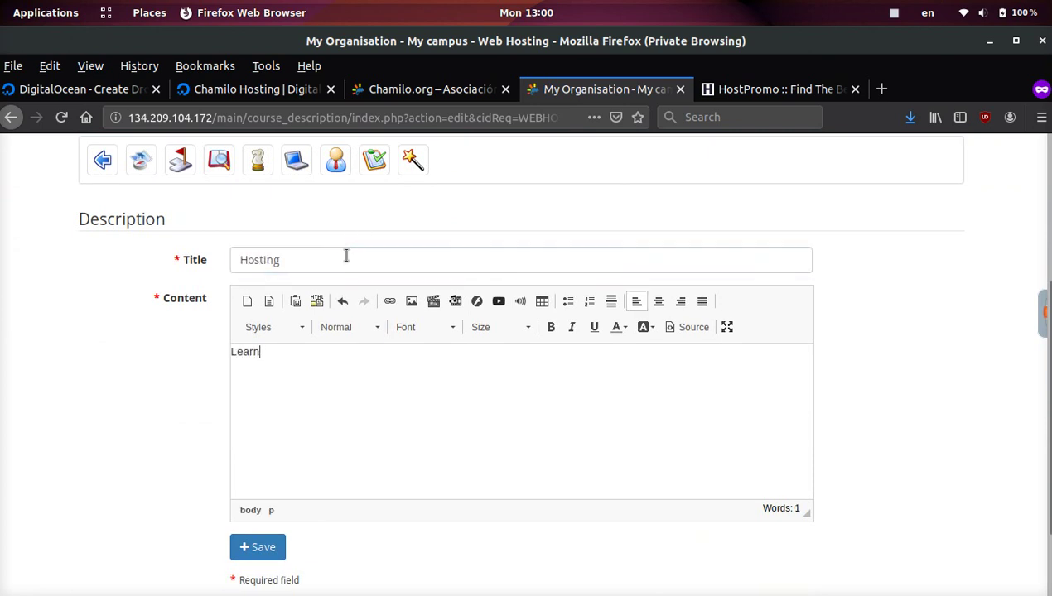
text( about web hosting)
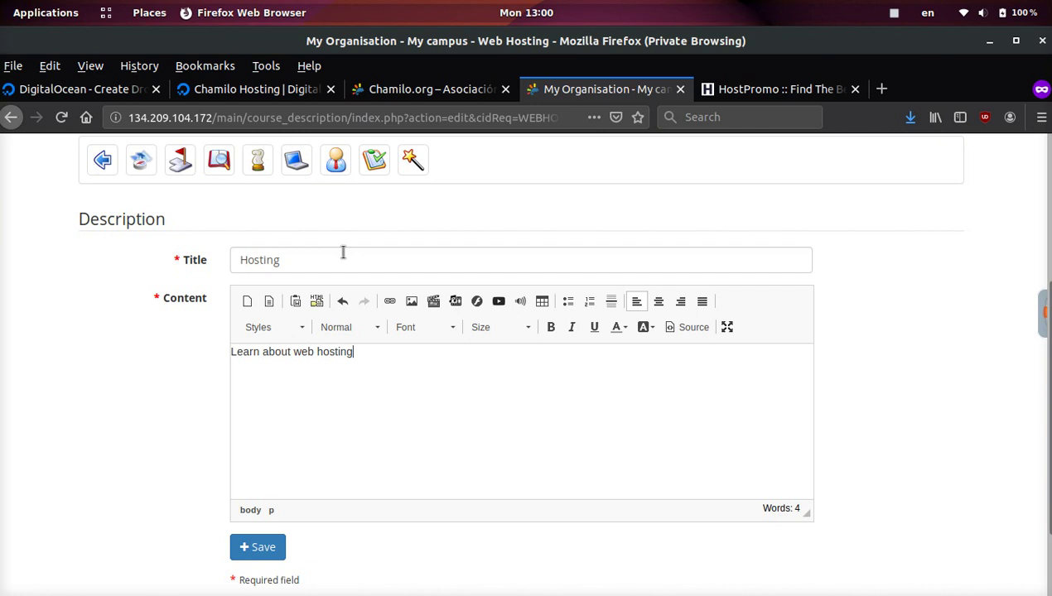
click(252, 546)
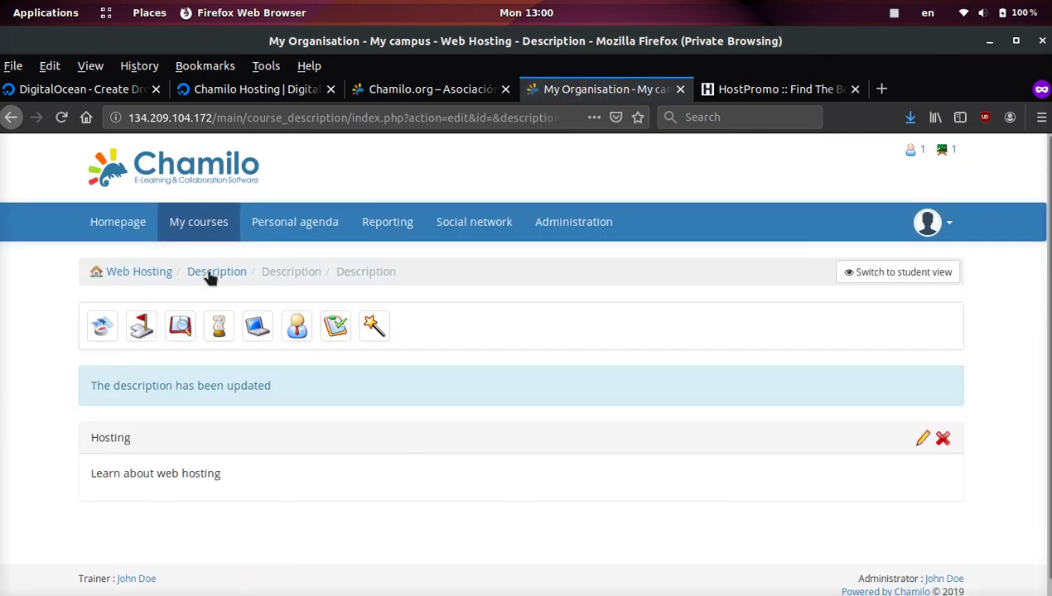
Step: Return to the Web Hosting course home, view the Documents folder list, and go back to the course tools
click(149, 273)
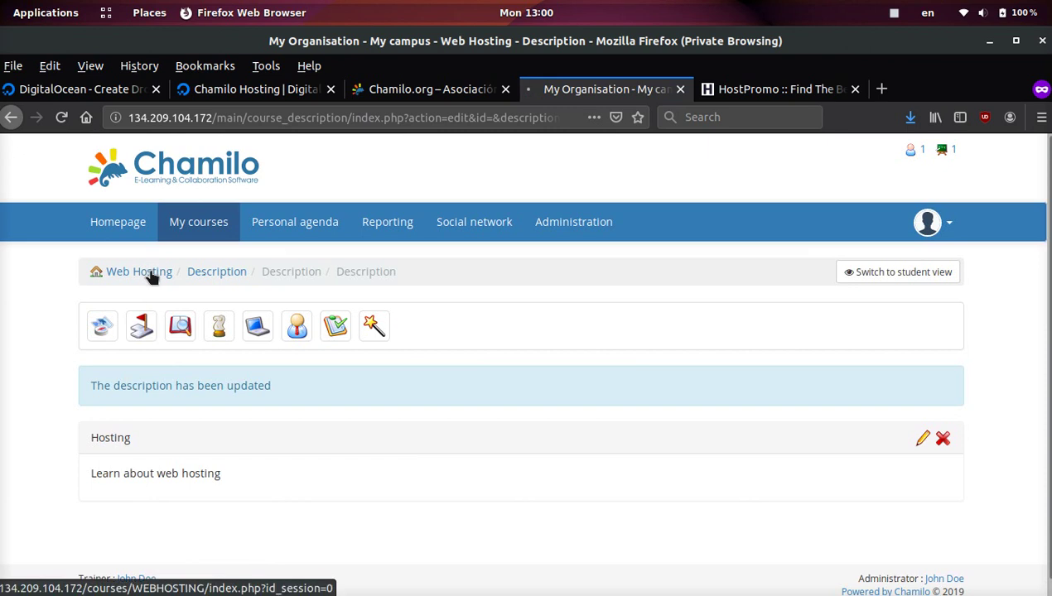
scroll(152, 277, down, 6)
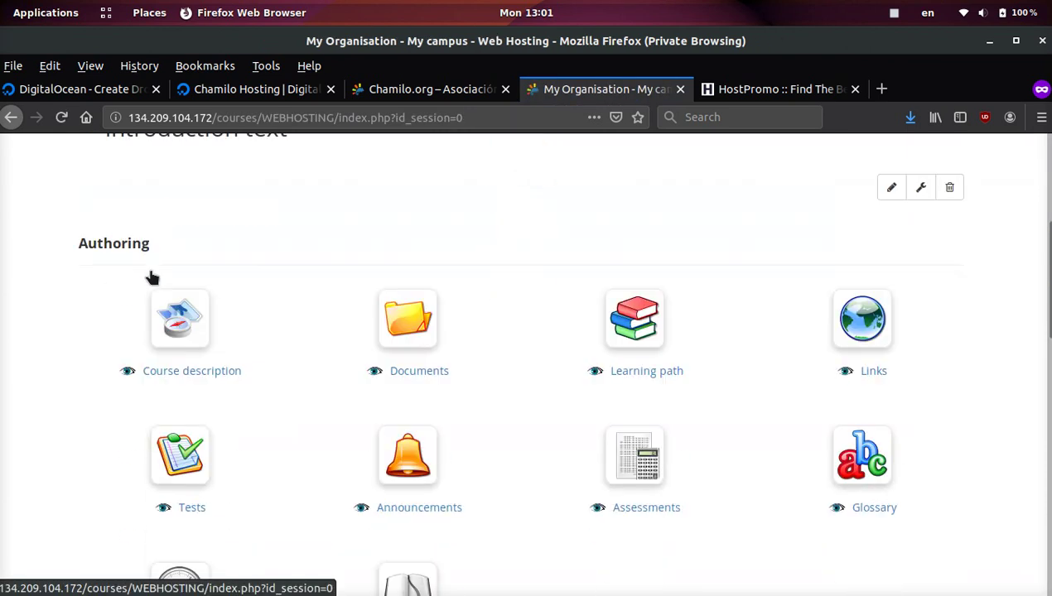
scroll(152, 278, up, 2)
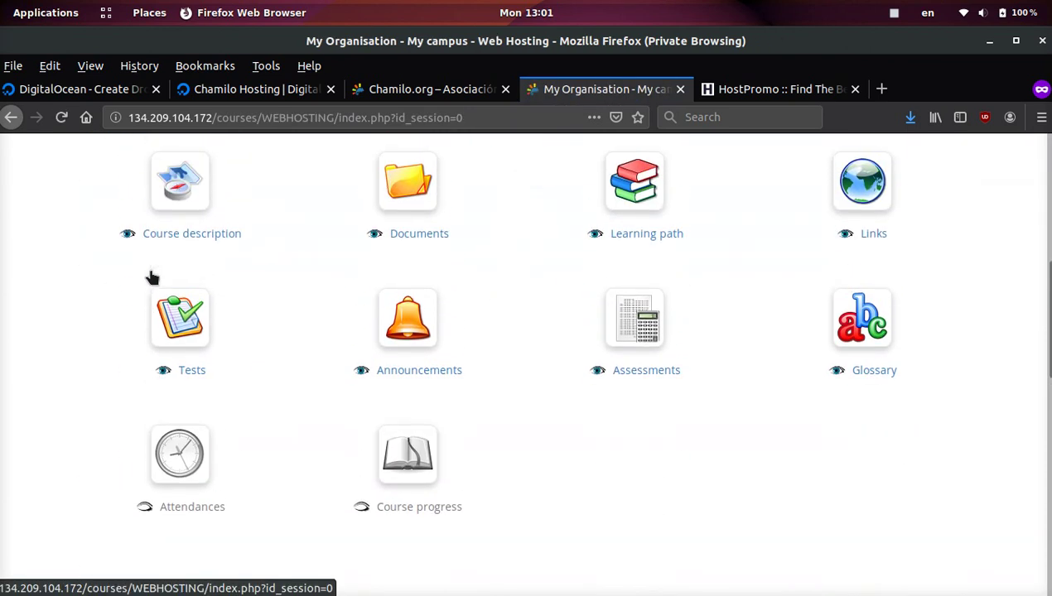
click(410, 176)
scroll(407, 167, down, 4)
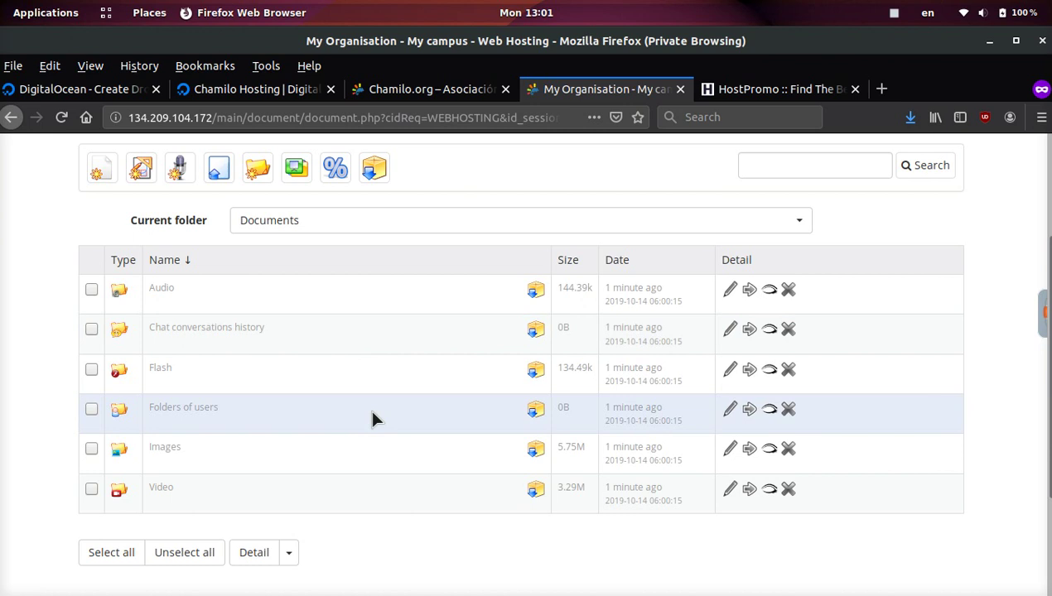
click(10, 119)
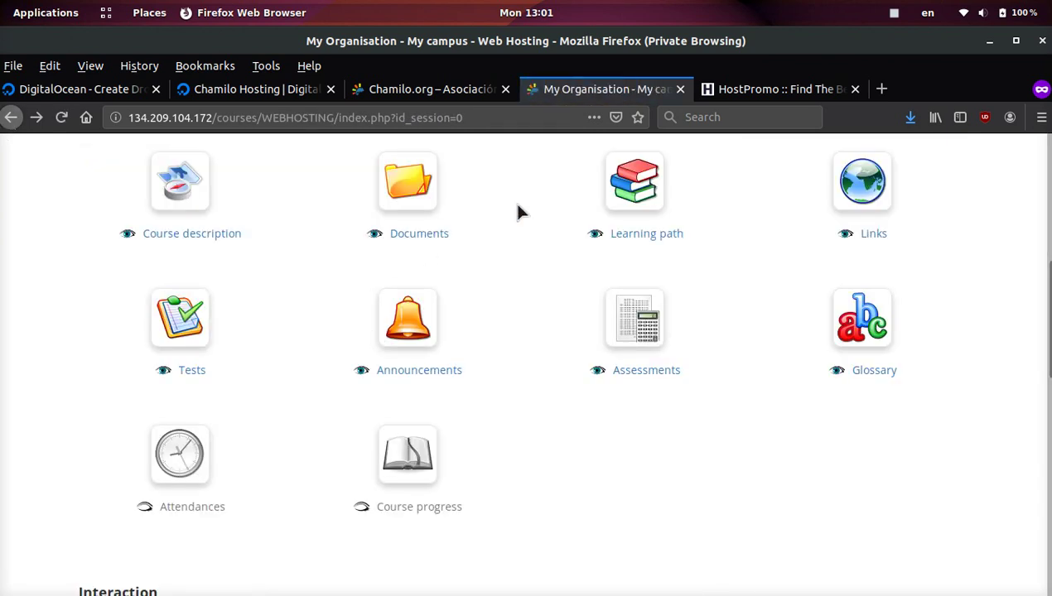
Step: View the Learning path tool and its form for a new learning path, and return to the course tools
click(634, 198)
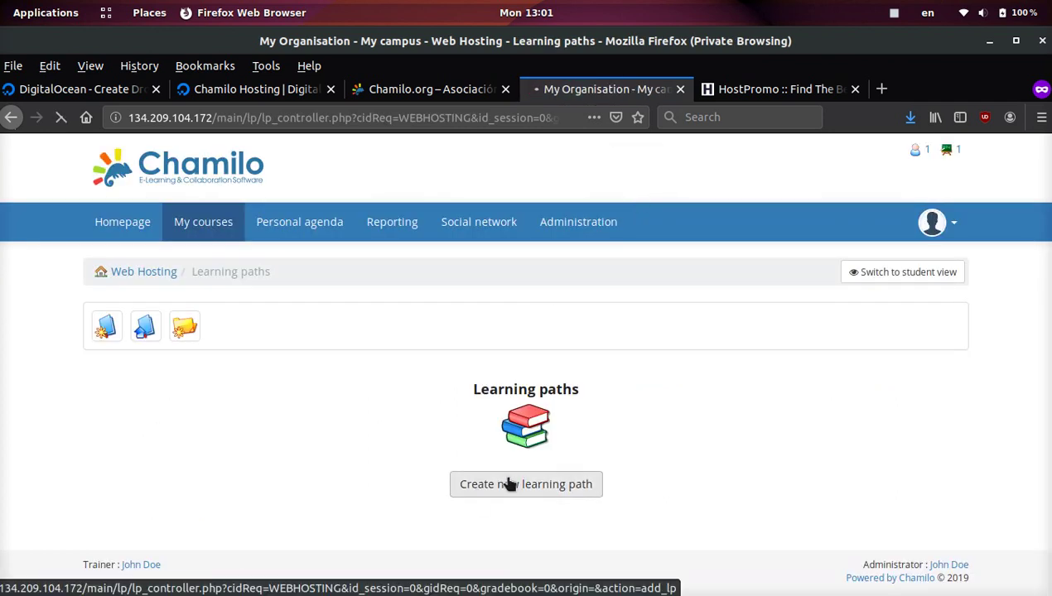
click(509, 484)
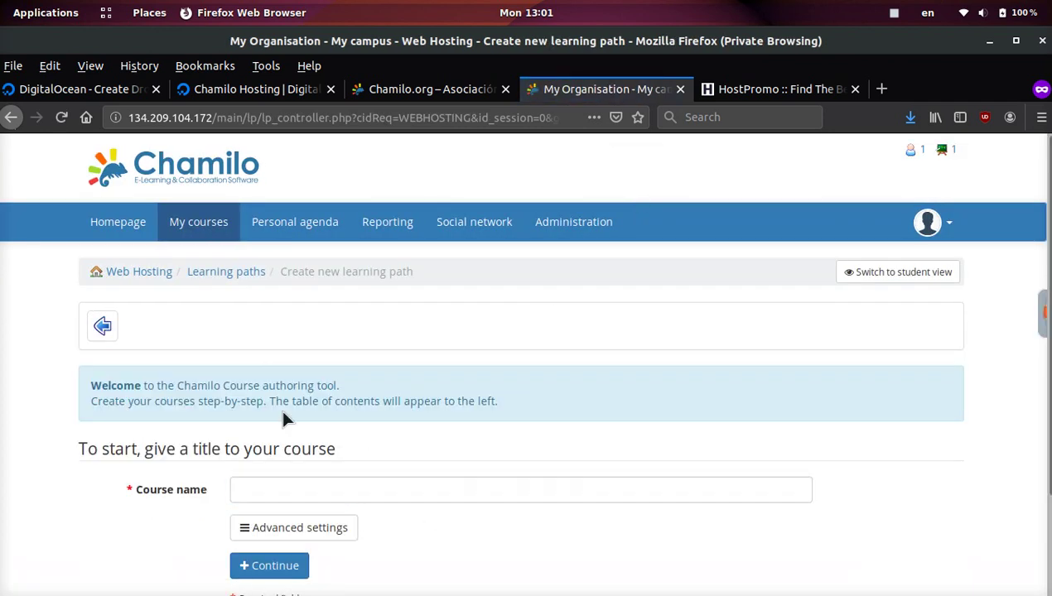
scroll(282, 418, down, 2)
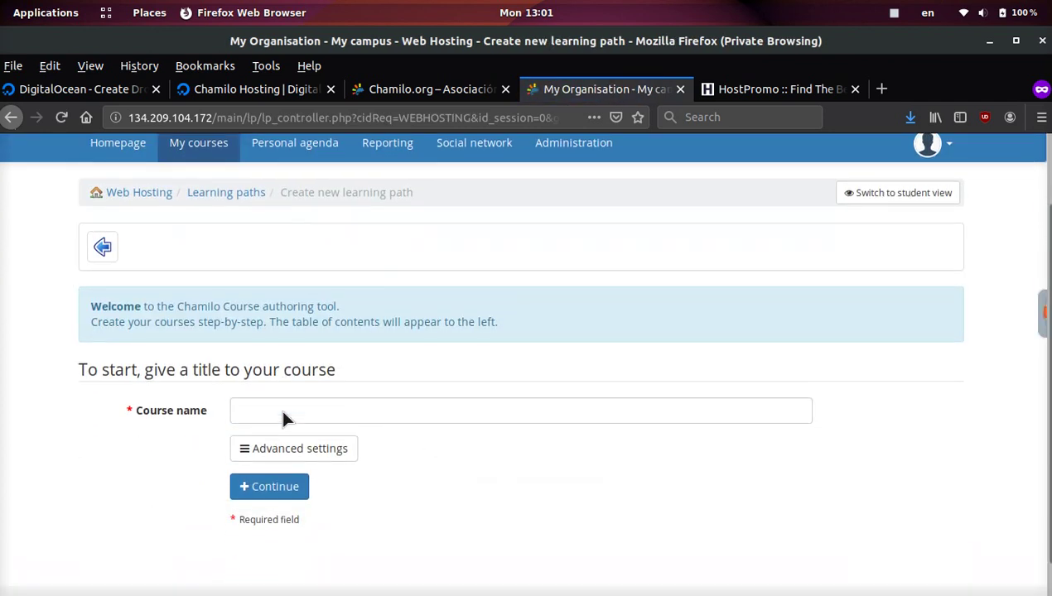
click(12, 116)
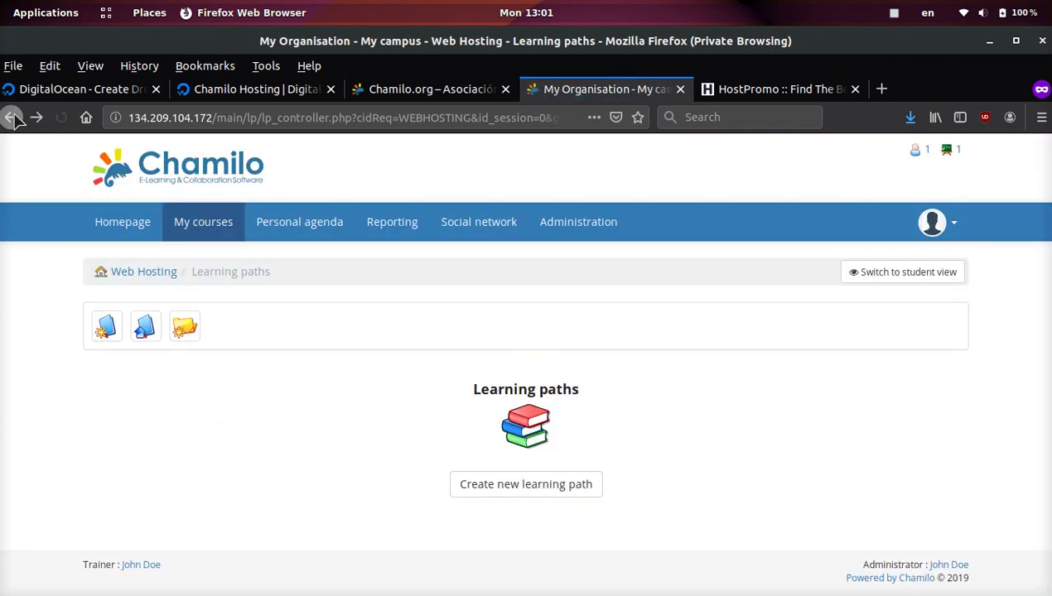
click(11, 116)
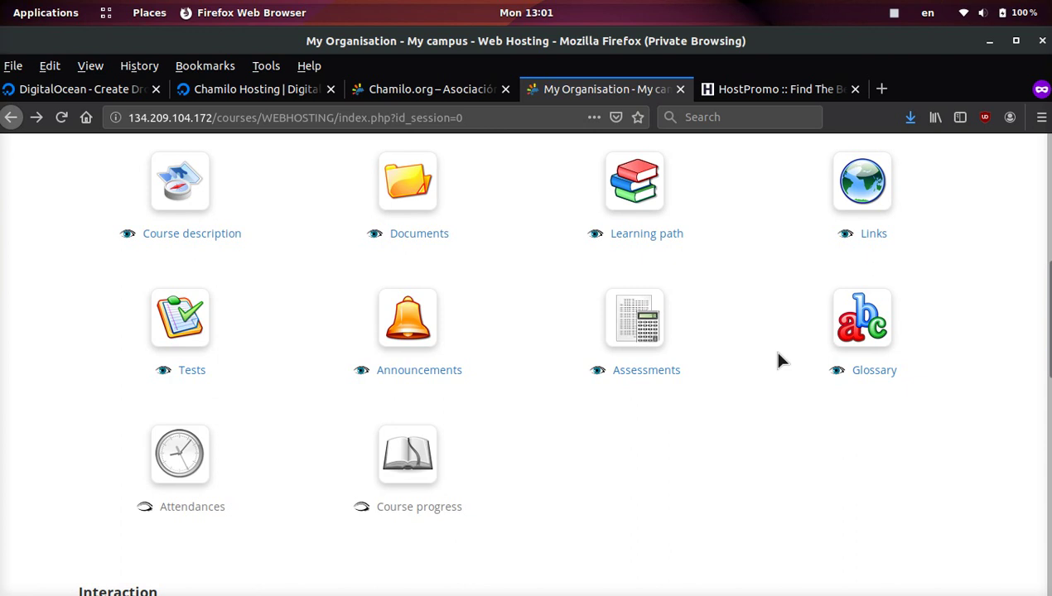
Step: View the course's Glossary tool, and return to the course home to look over the Interaction tools
click(861, 316)
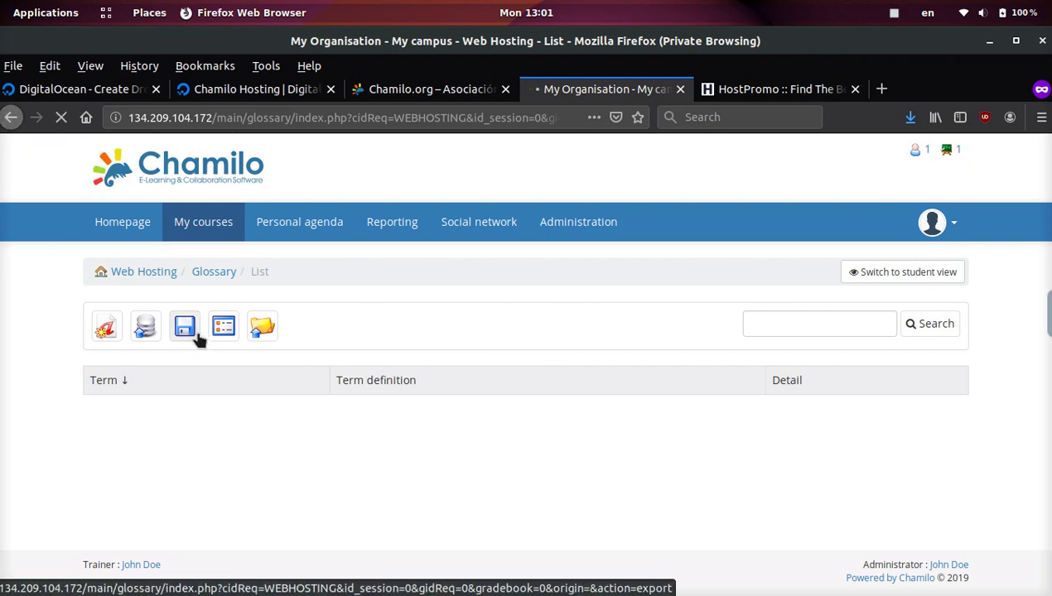
scroll(198, 340, down, 2)
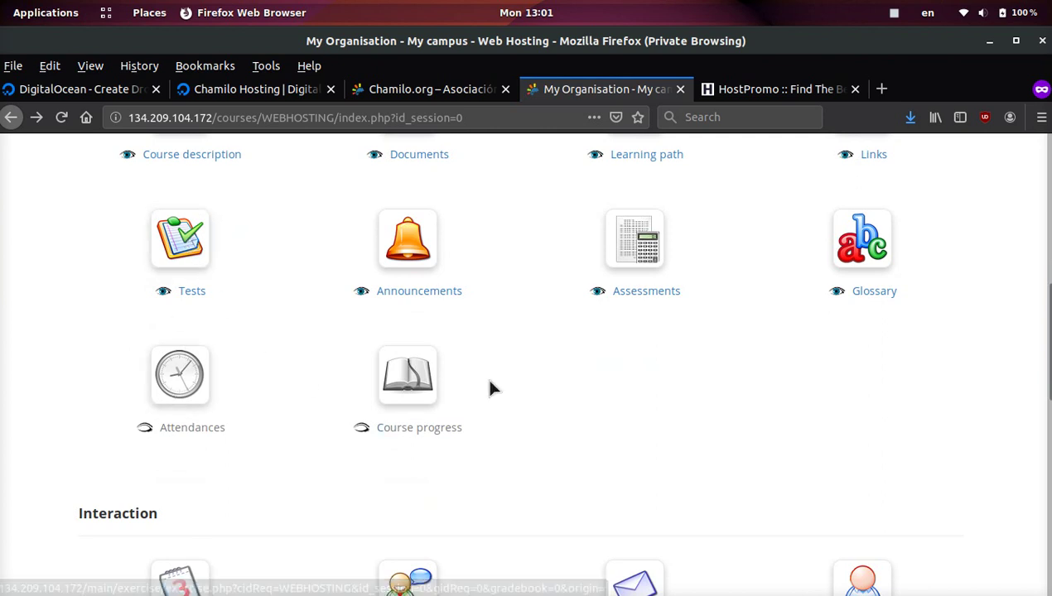
scroll(662, 368, down, 10)
scroll(664, 370, up, 2)
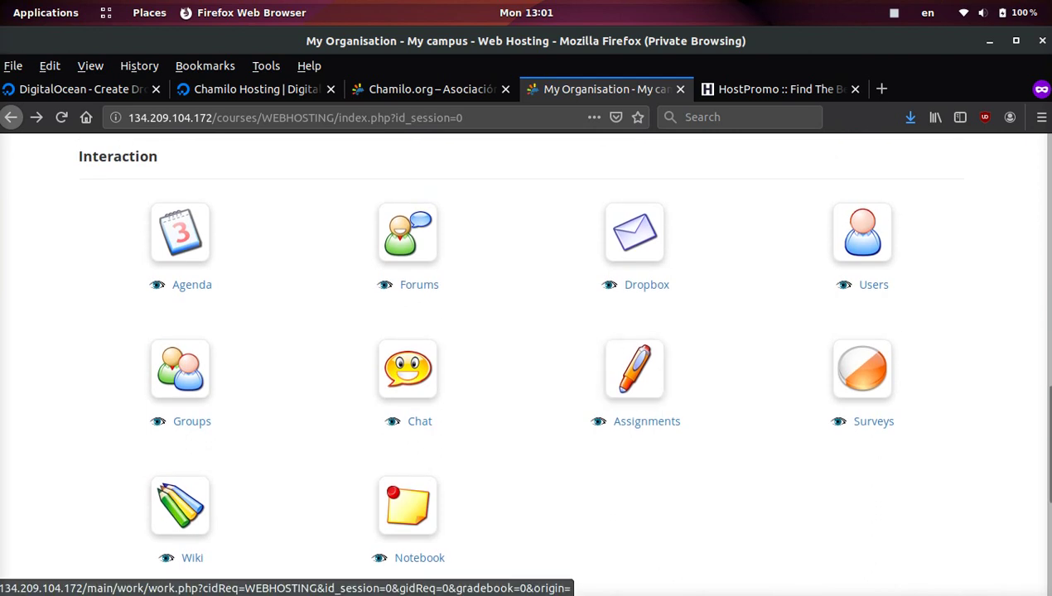
Step: Send the message "hell world" in the course chat and close the chat window
click(391, 377)
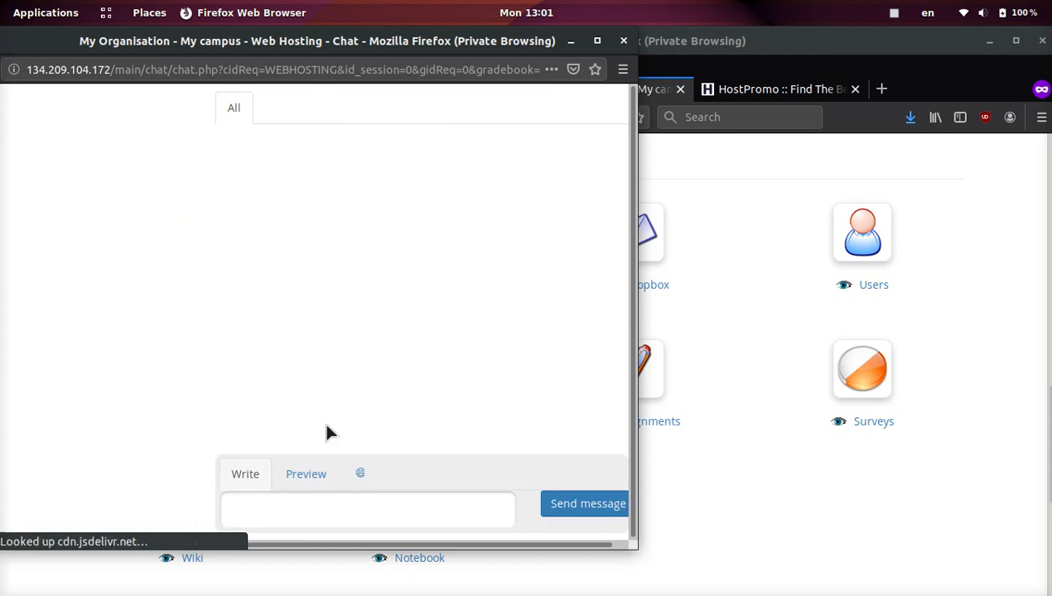
click(337, 511)
text(hell world)
click(571, 504)
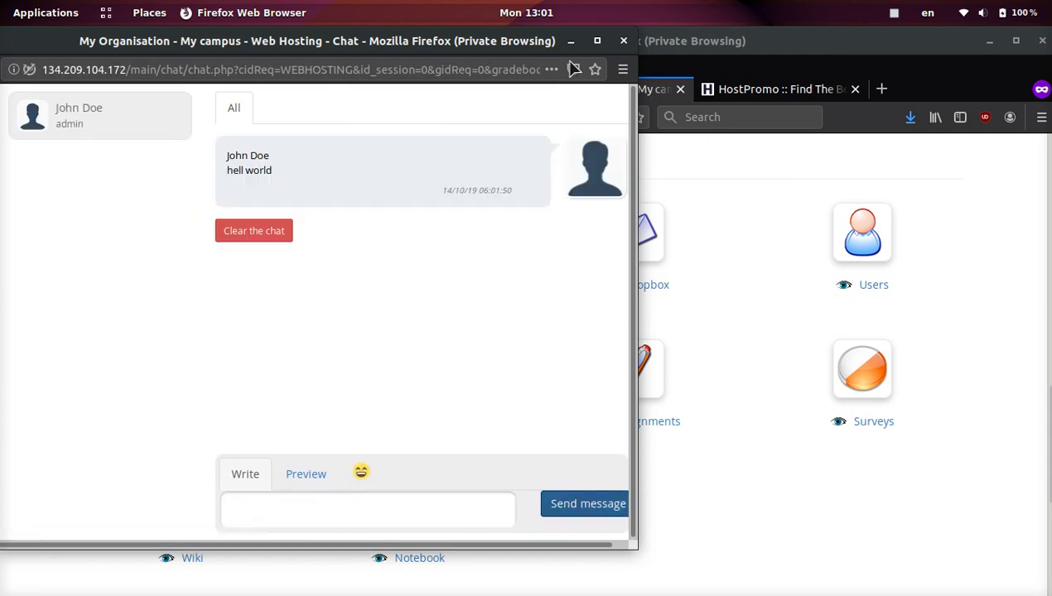
click(624, 40)
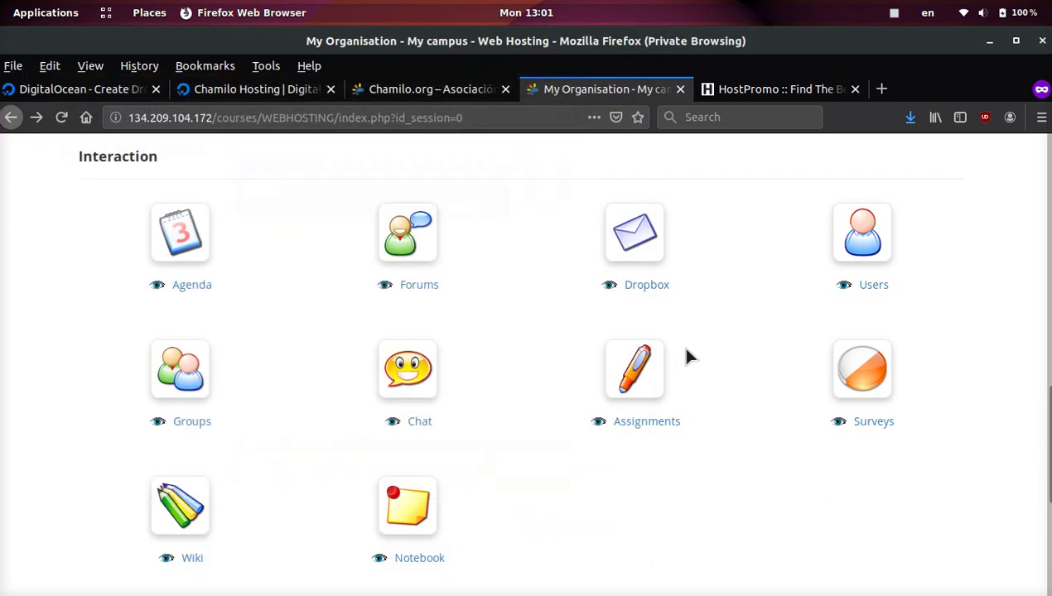
Step: Look over the course's Administration tools and view the Reporting page with its trainers and learners list
scroll(686, 356, down, 5)
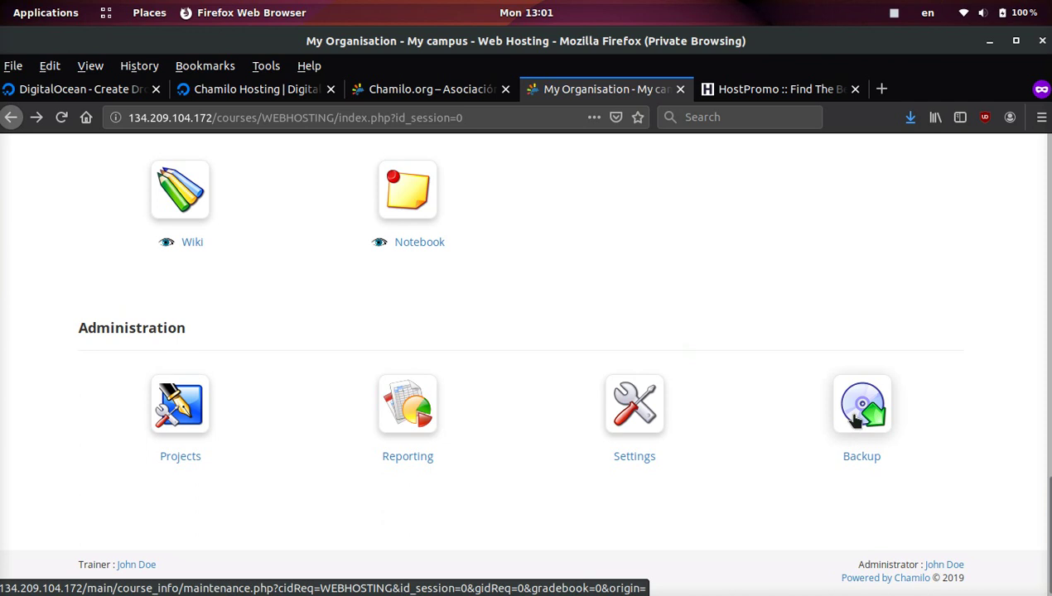
click(427, 416)
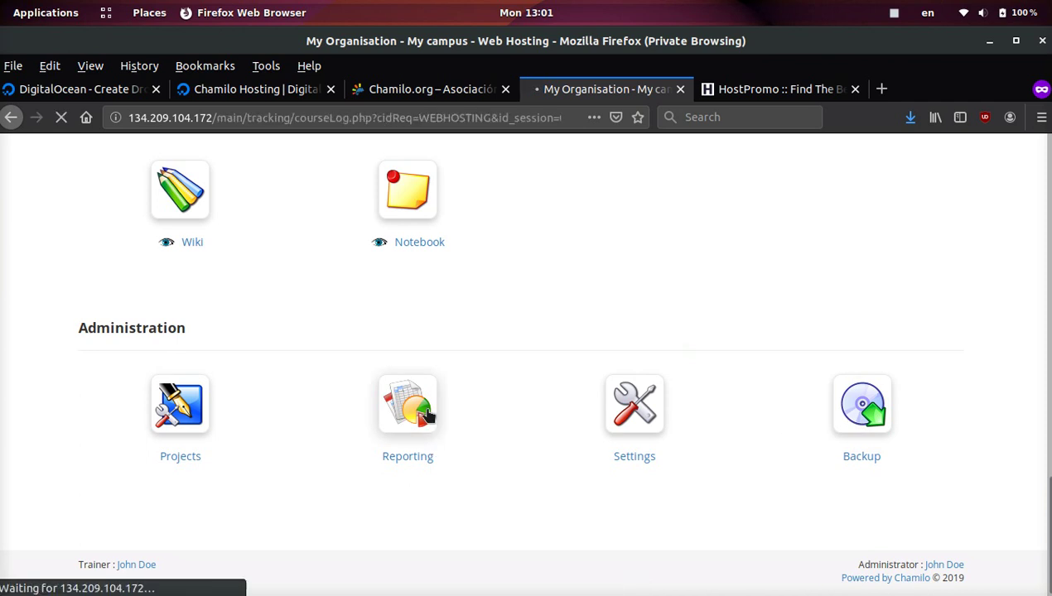
scroll(636, 426, down, 3)
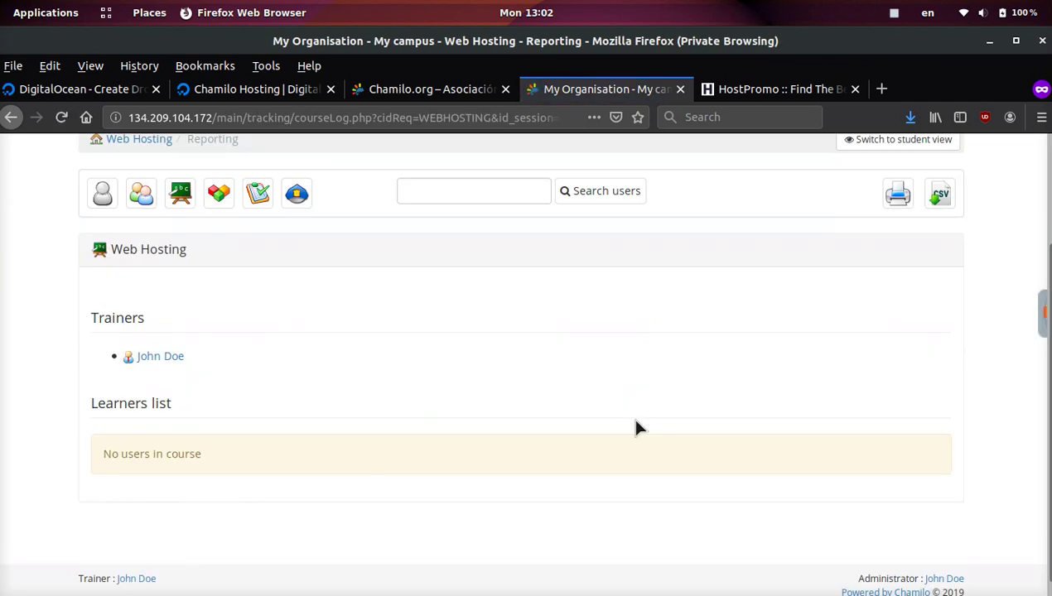
Step: Go to the Social network page and post "Hello students! Make sure to study this weekend!" on the social wall
scroll(636, 426, up, 3)
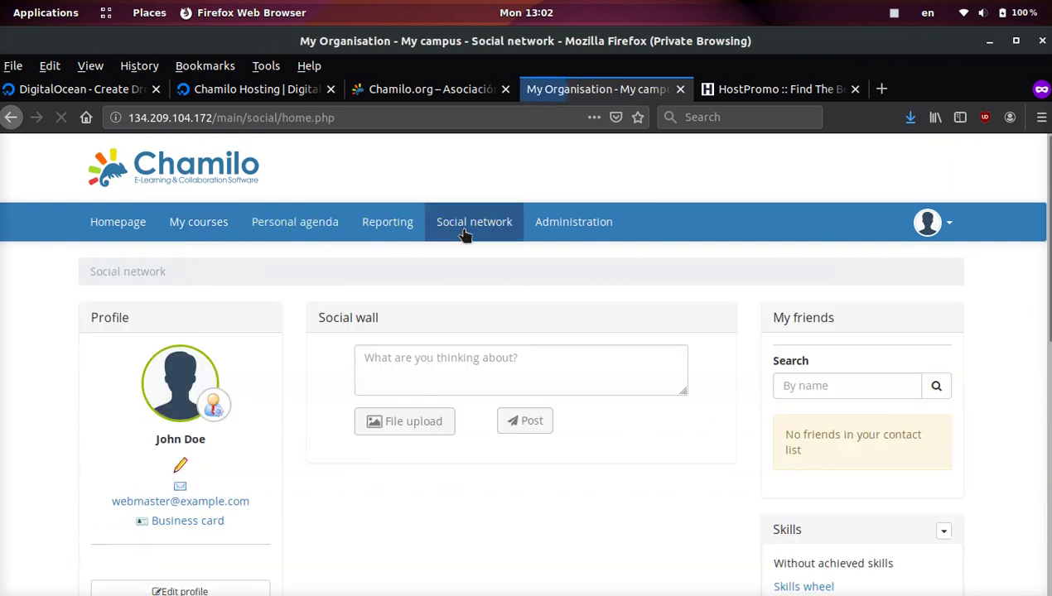
scroll(596, 305, down, 8)
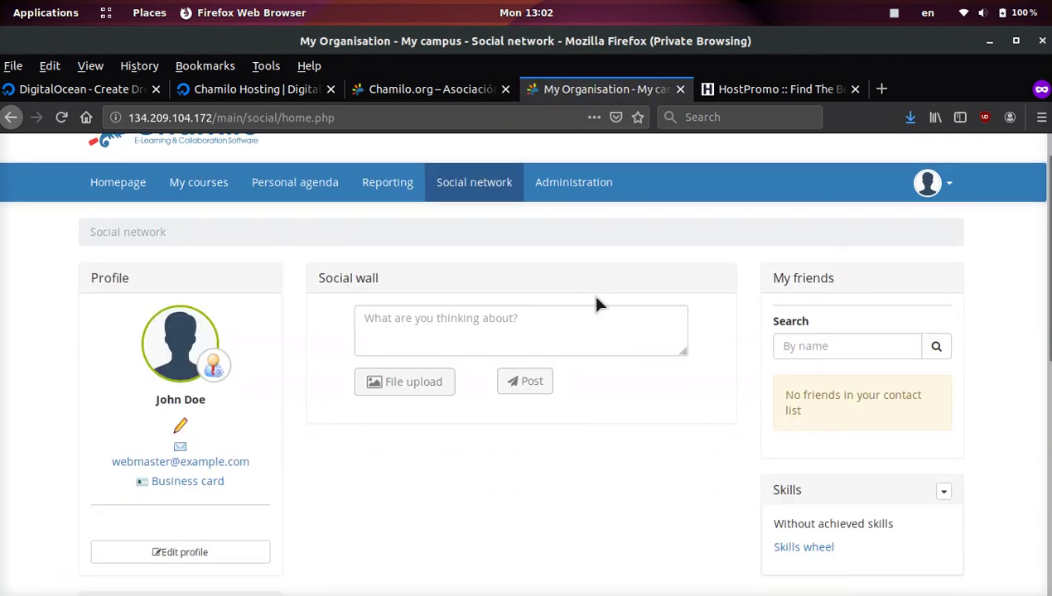
scroll(596, 303, up, 8)
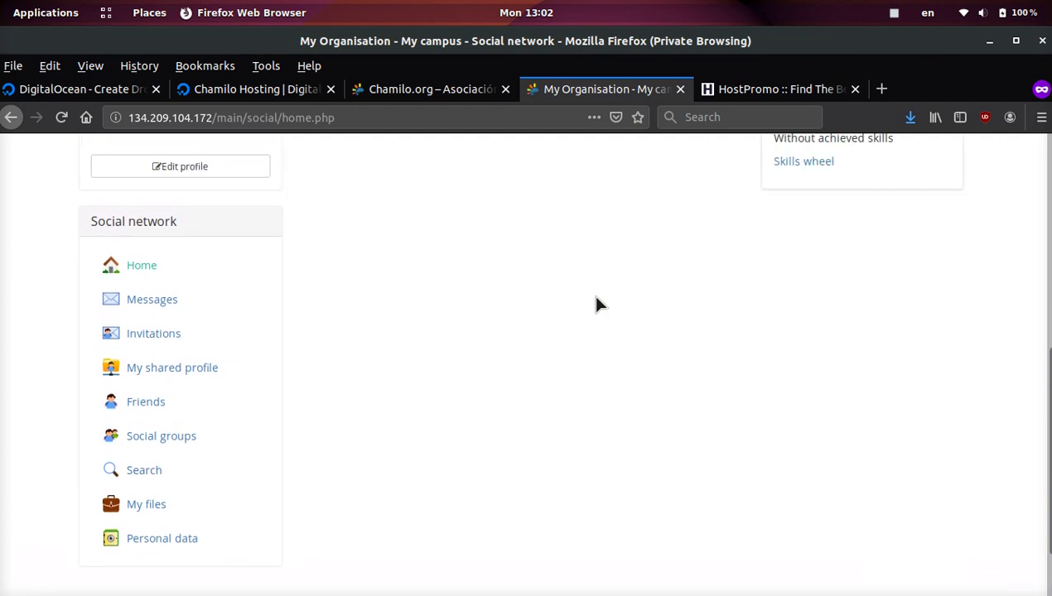
click(555, 296)
text(Hel)
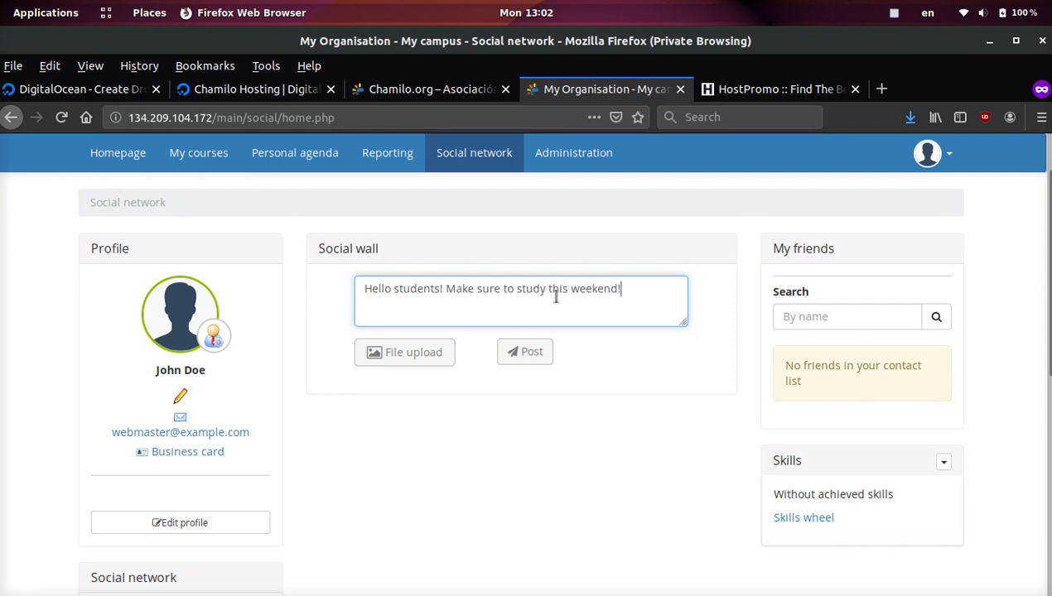
click(538, 352)
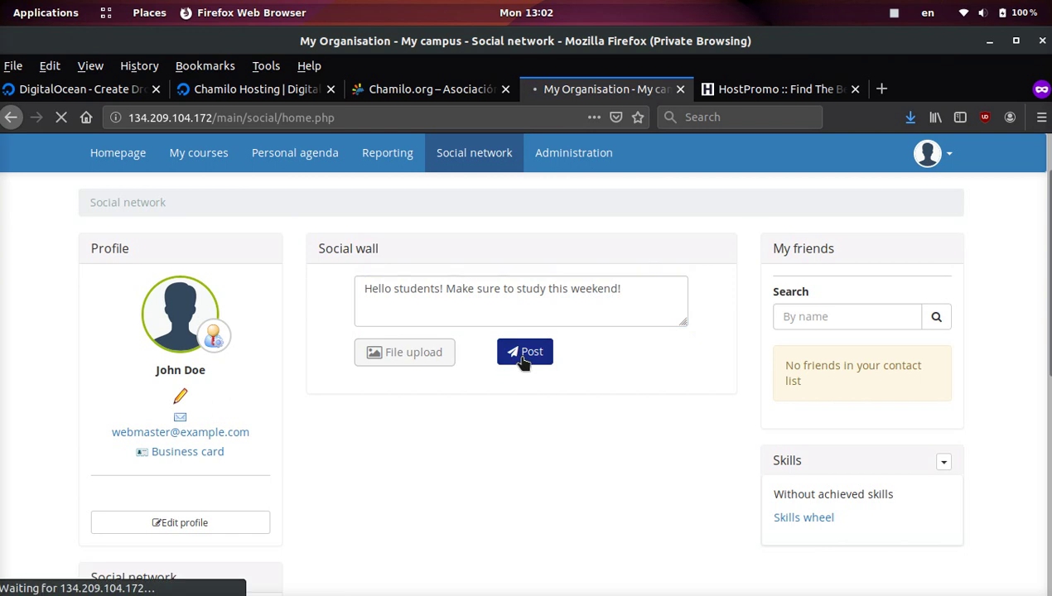
scroll(627, 371, down, 4)
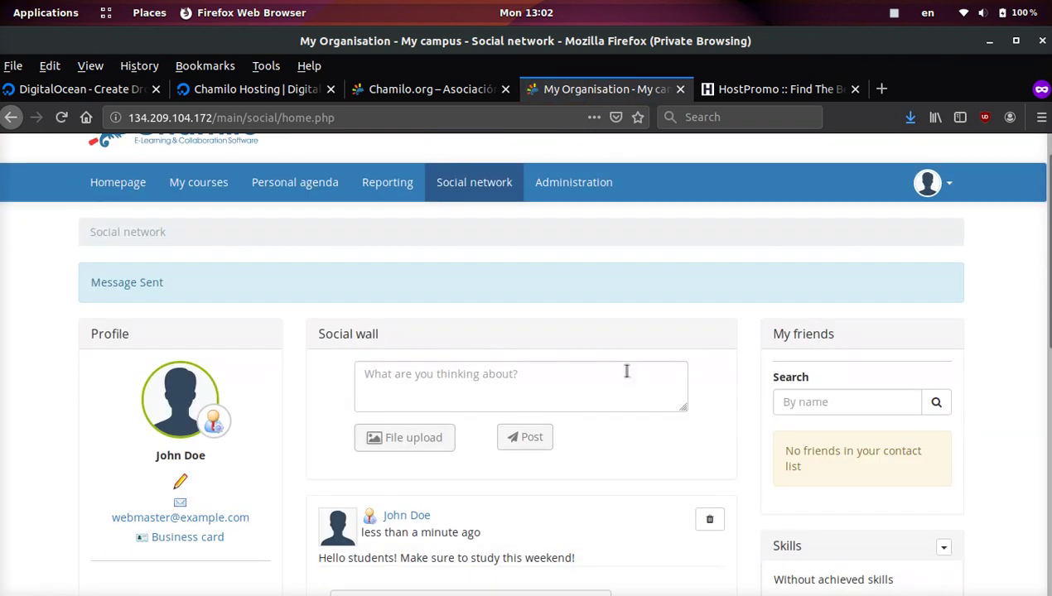
Step: Go to the Administration page, view the user list and the form for adding a user, and return to Administration
scroll(627, 378, up, 4)
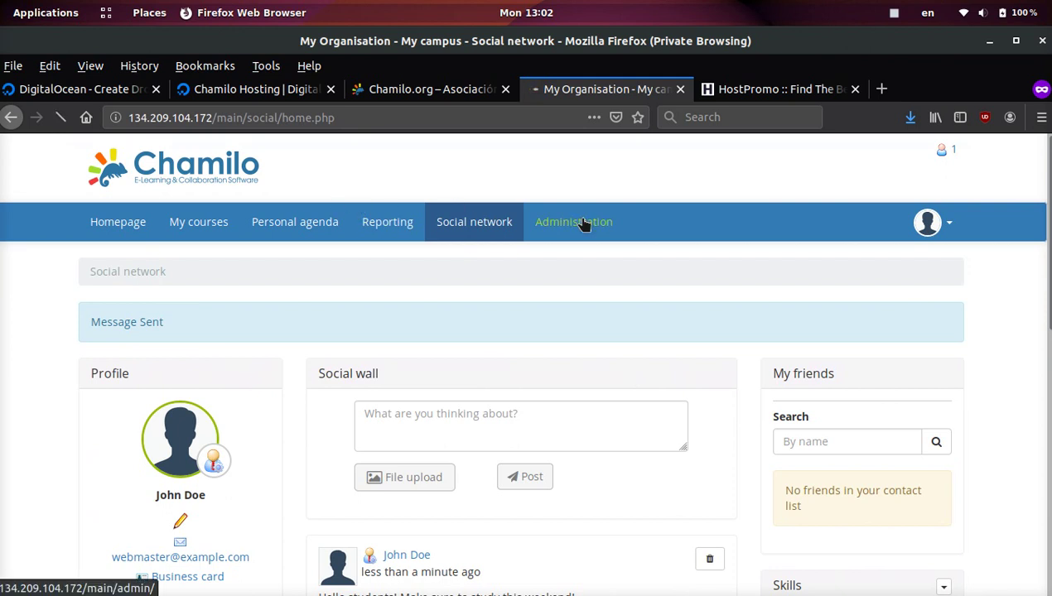
click(581, 222)
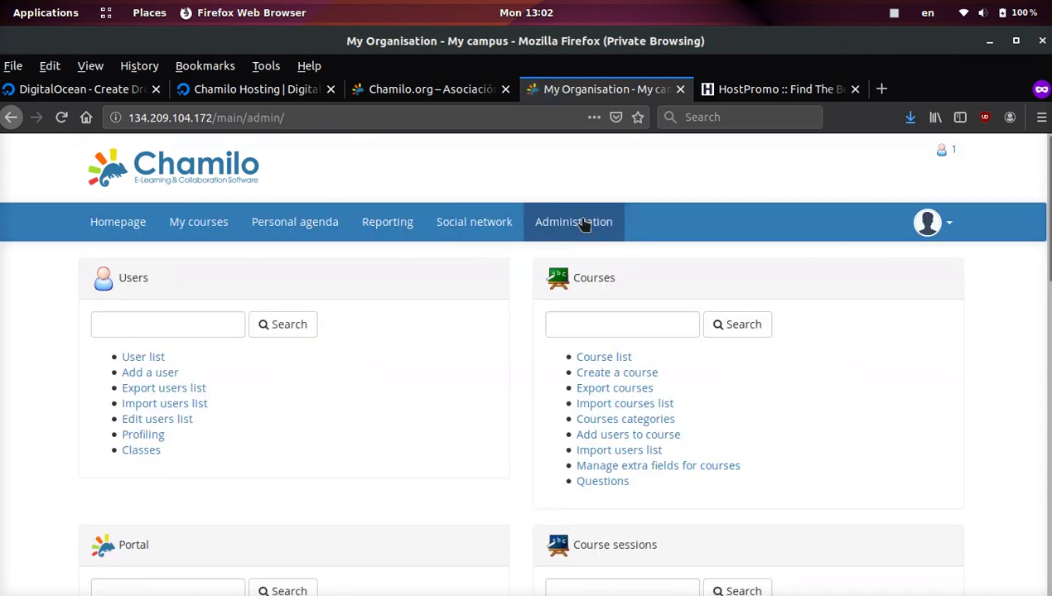
scroll(582, 223, down, 2)
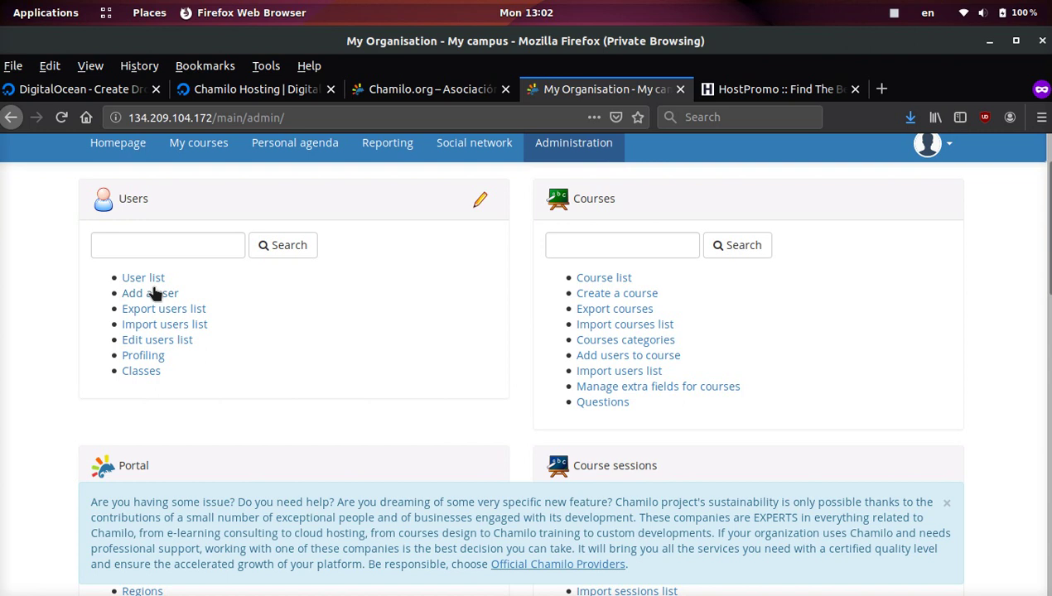
click(141, 279)
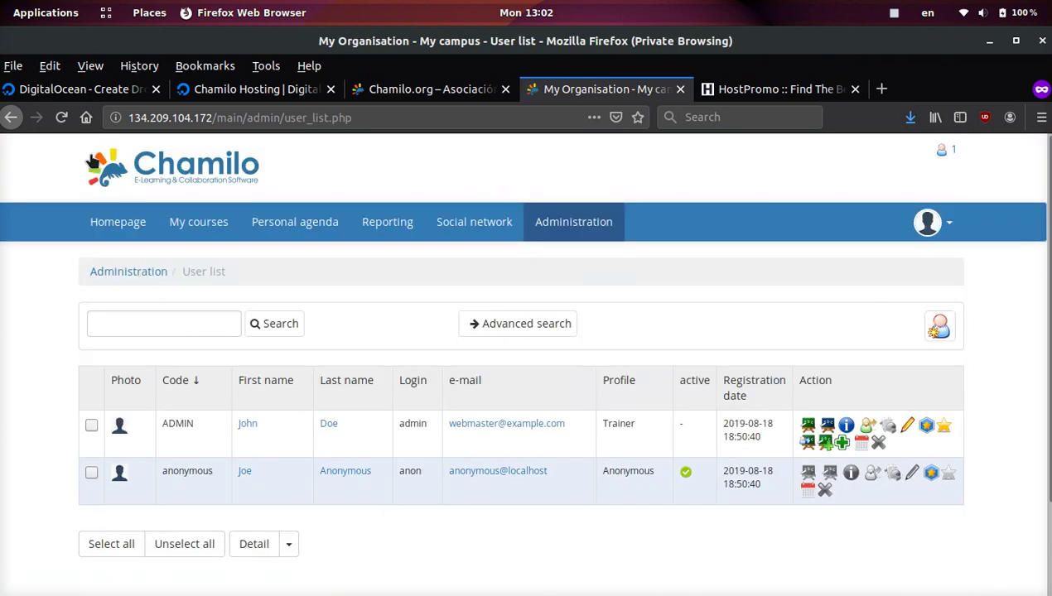
click(11, 116)
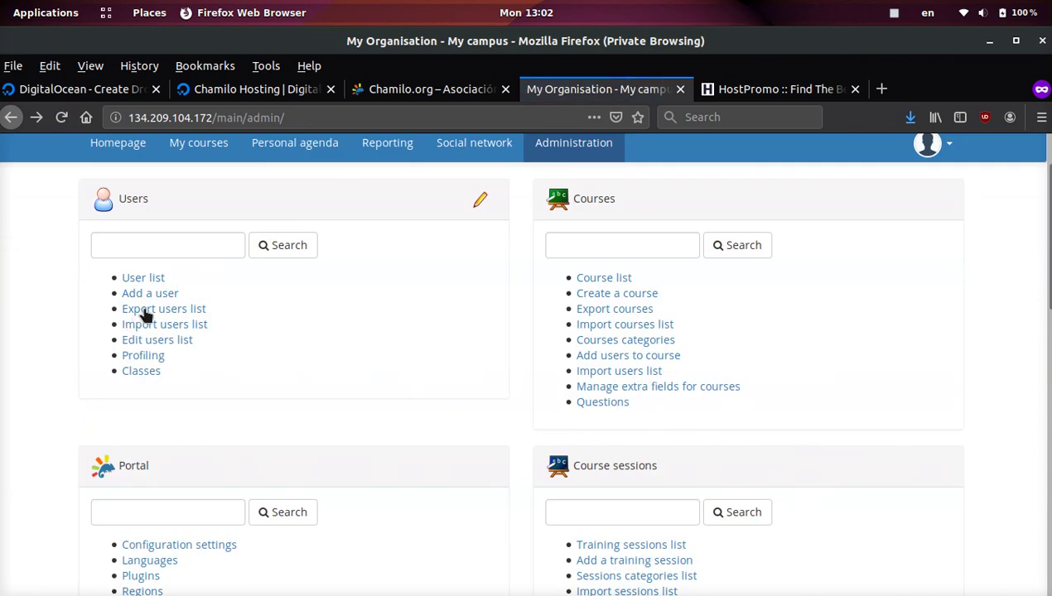
click(154, 295)
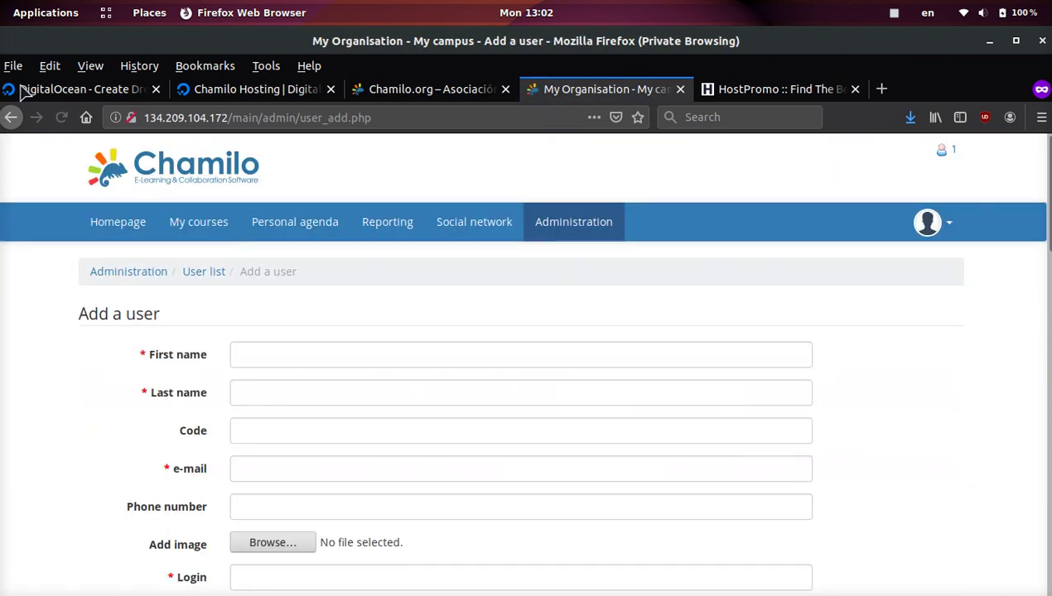
click(11, 117)
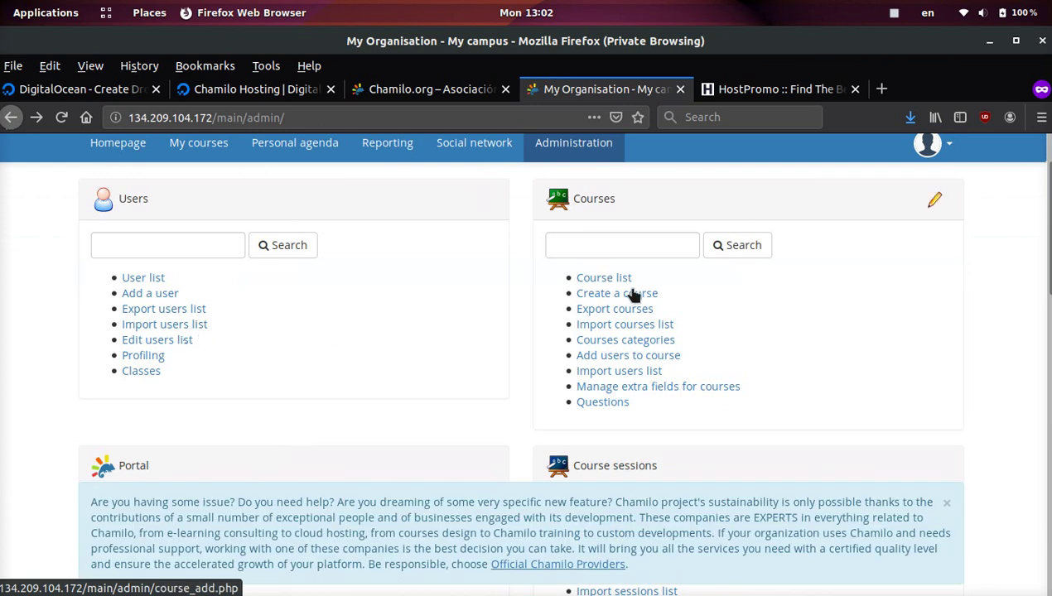
Step: View the administration form for creating a course, including access, subscription and disk space settings, and return to Administration
click(634, 295)
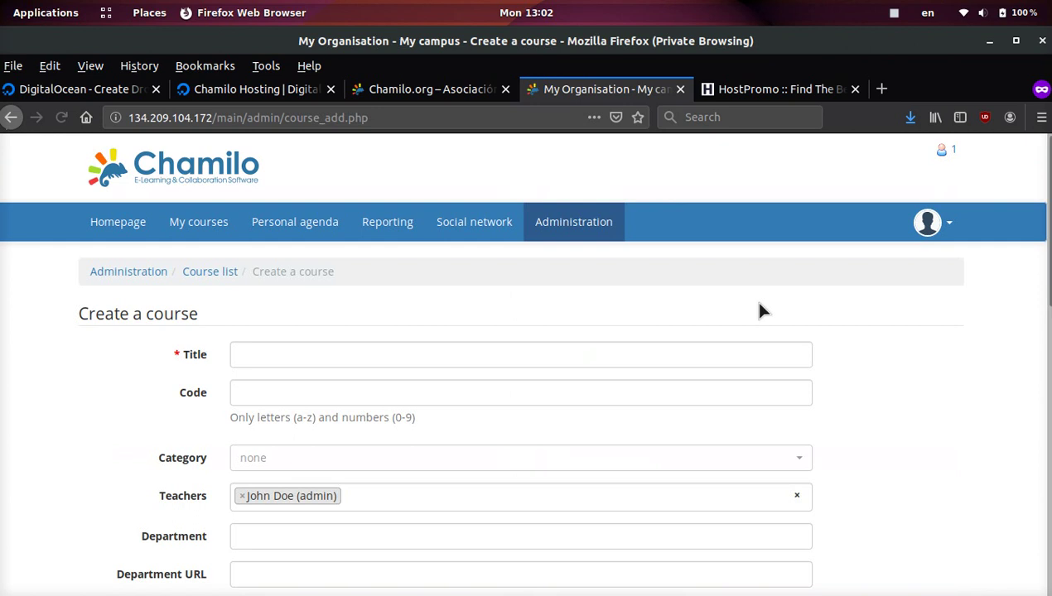
triple_click(759, 304)
scroll(760, 308, down, 5)
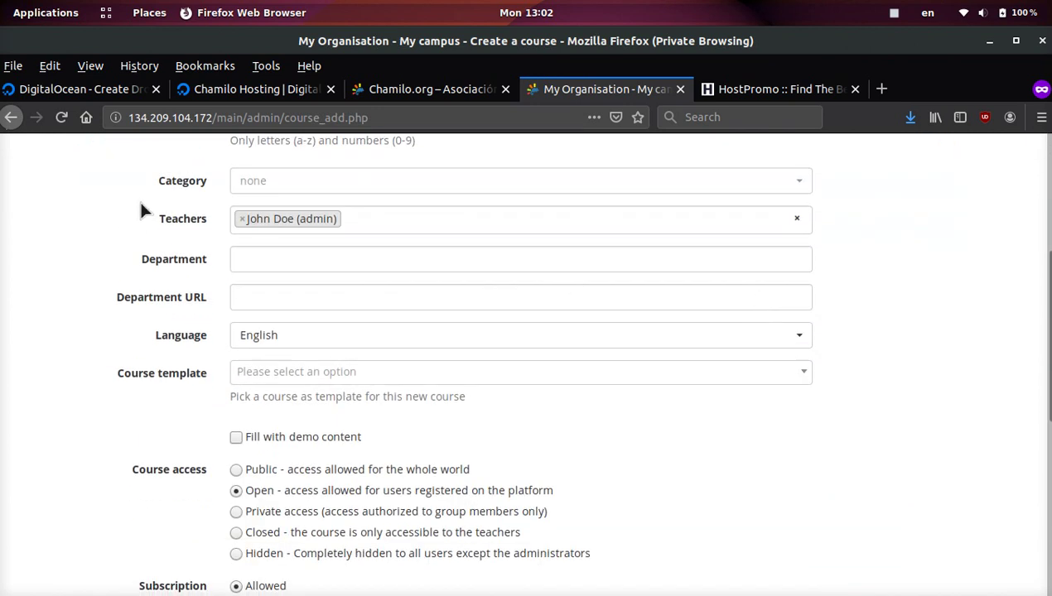
scroll(236, 364, down, 2)
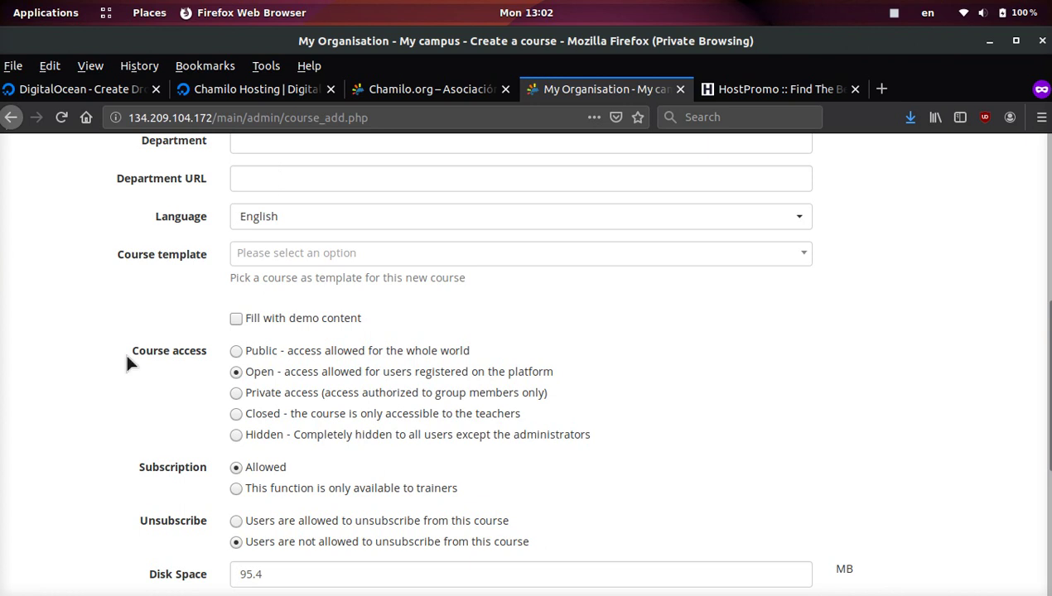
scroll(125, 351, down, 1)
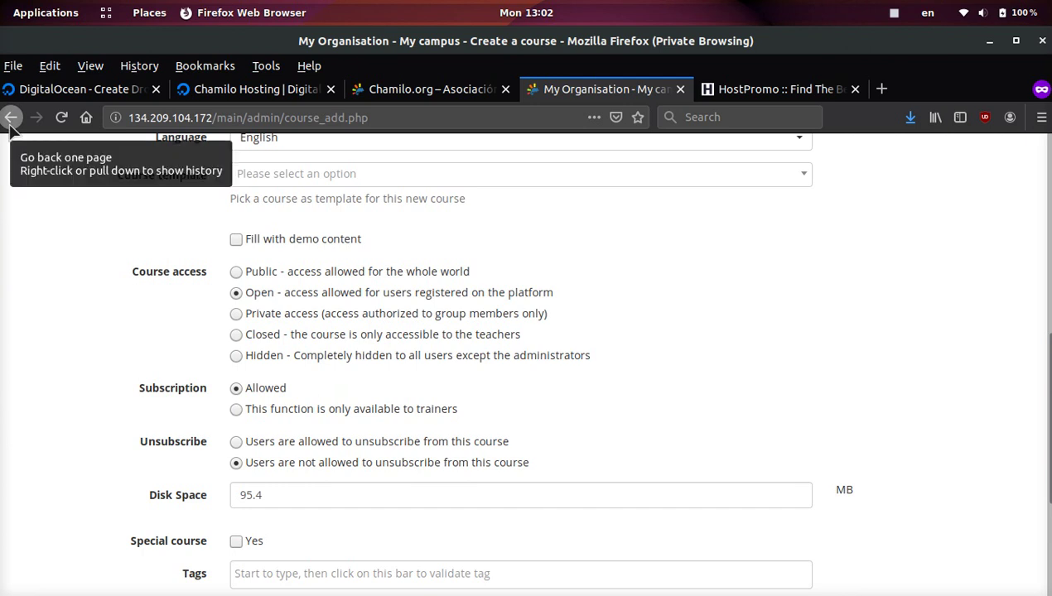
key(End)
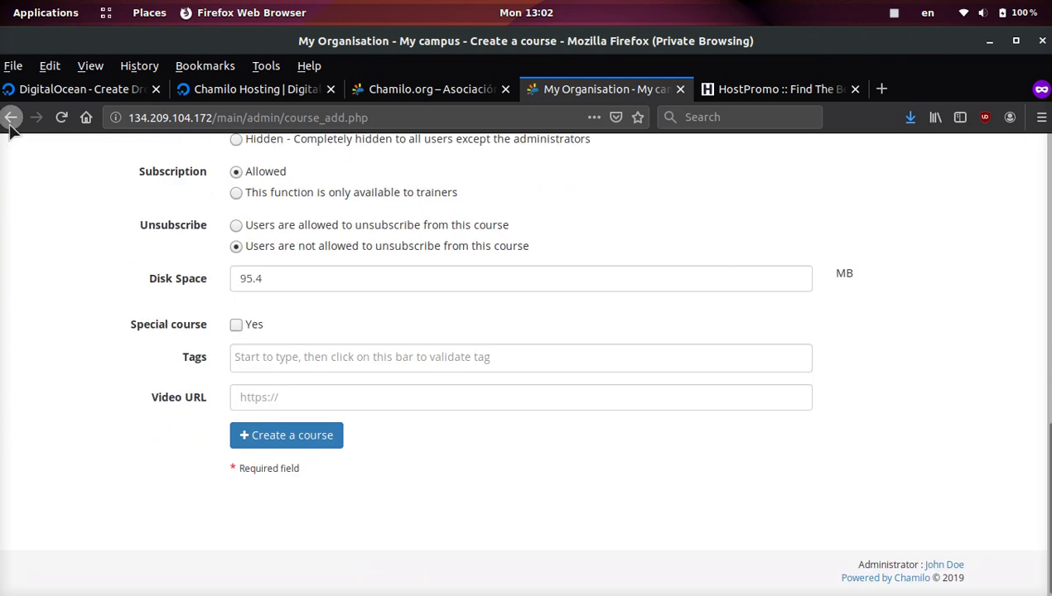
click(11, 119)
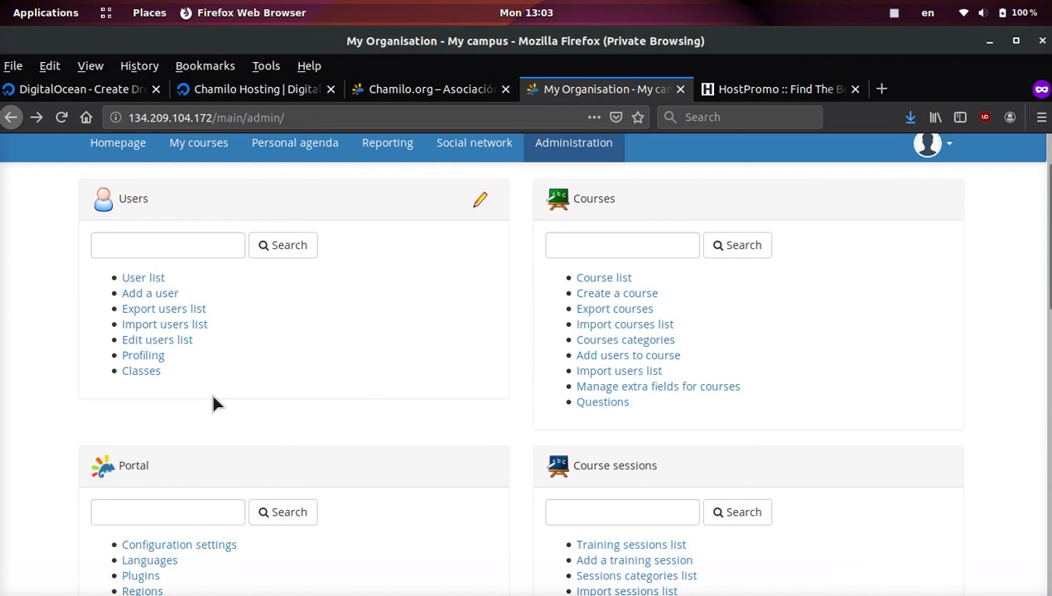
Step: Look over the Administration page's Portal, Course sessions, System, Skills and Chamilo.org sections, and show the account menu's options
scroll(213, 403, down, 5)
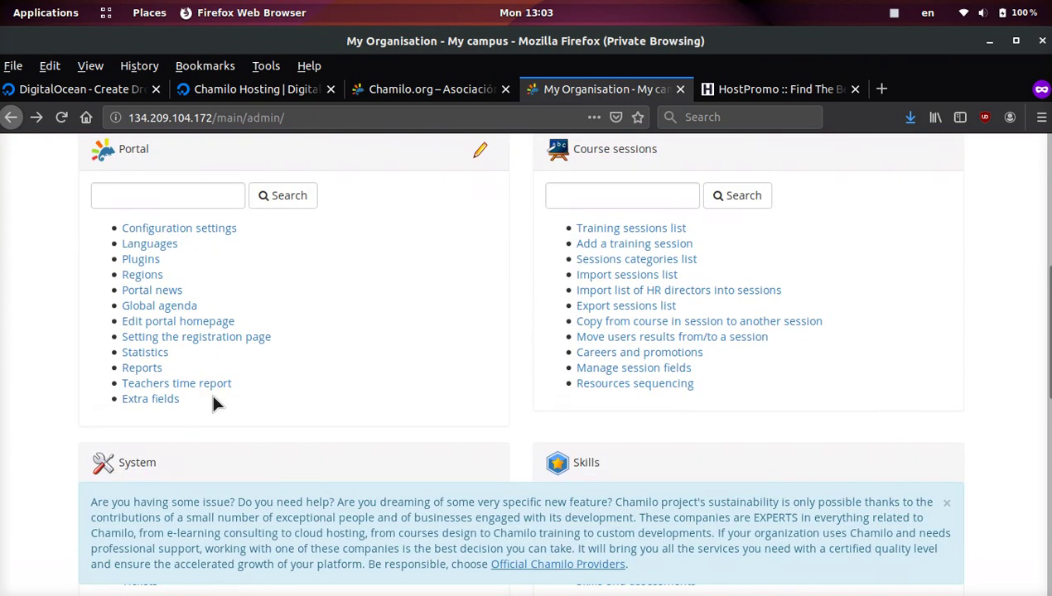
scroll(213, 403, down, 1)
scroll(213, 403, down, 8)
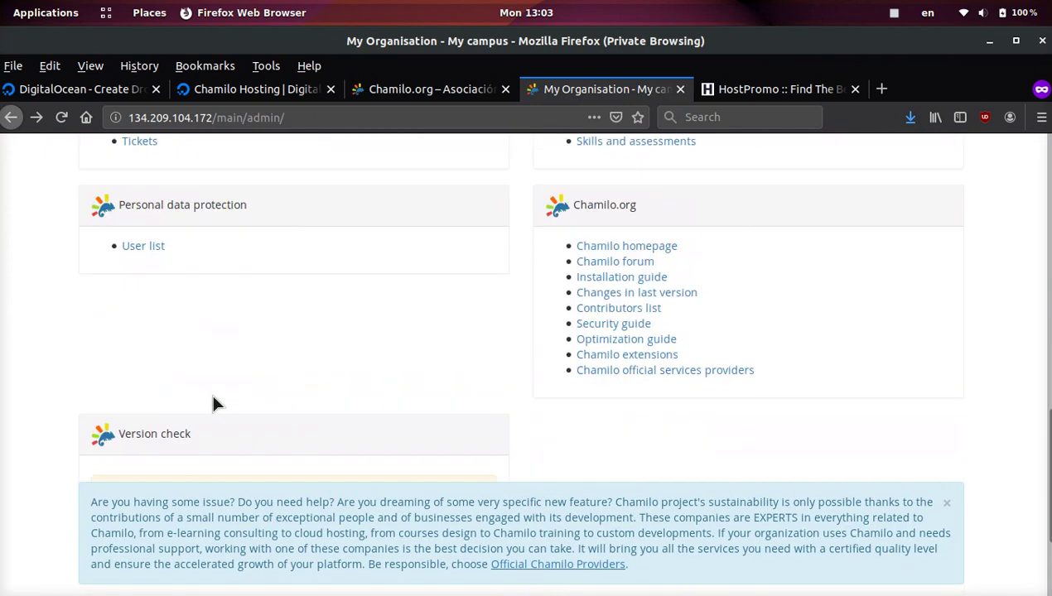
scroll(213, 403, up, 11)
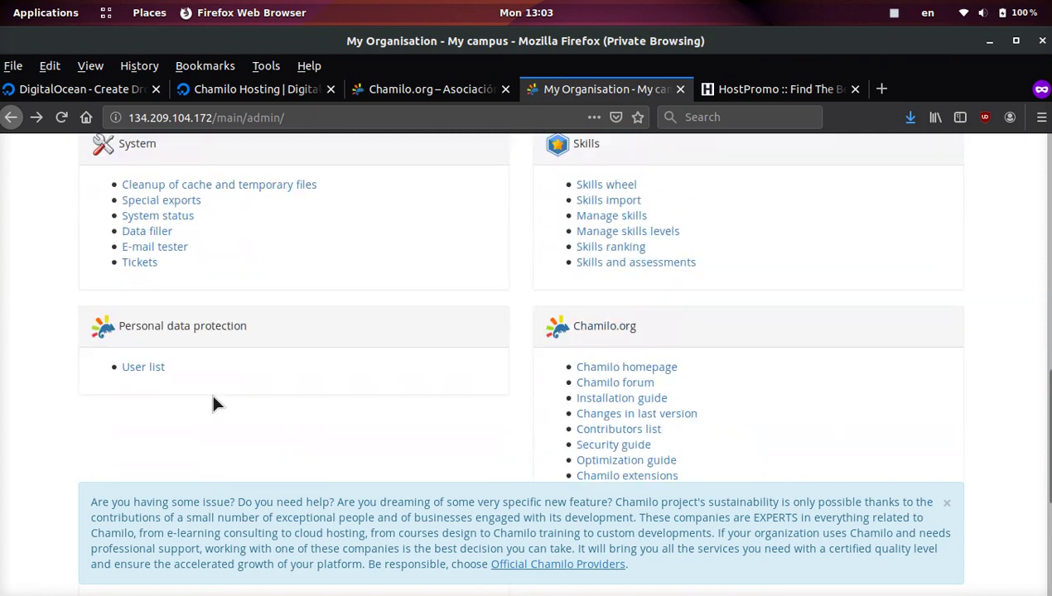
scroll(213, 403, up, 4)
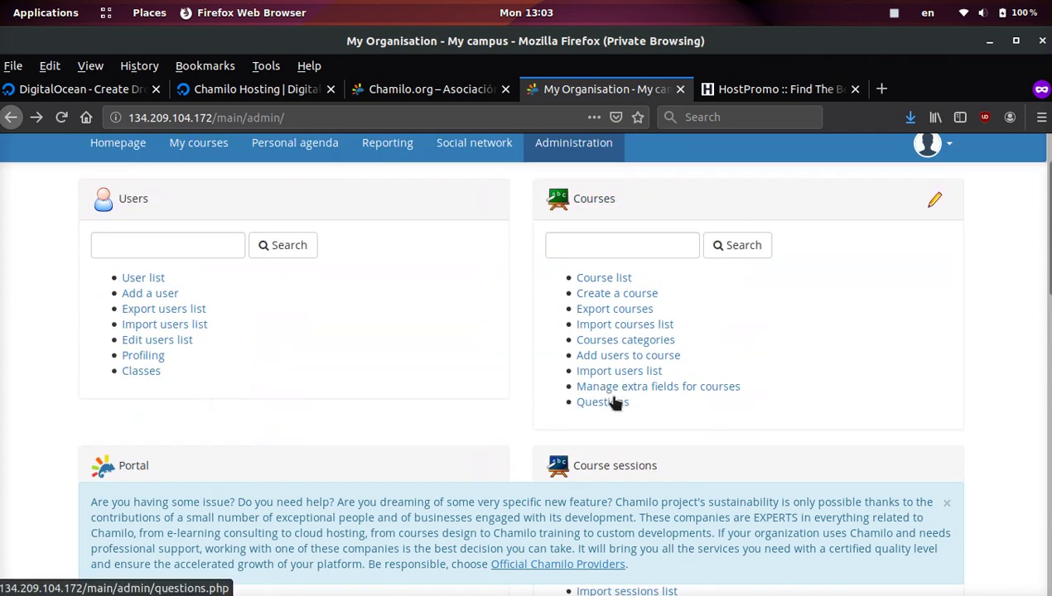
scroll(614, 397, down, 7)
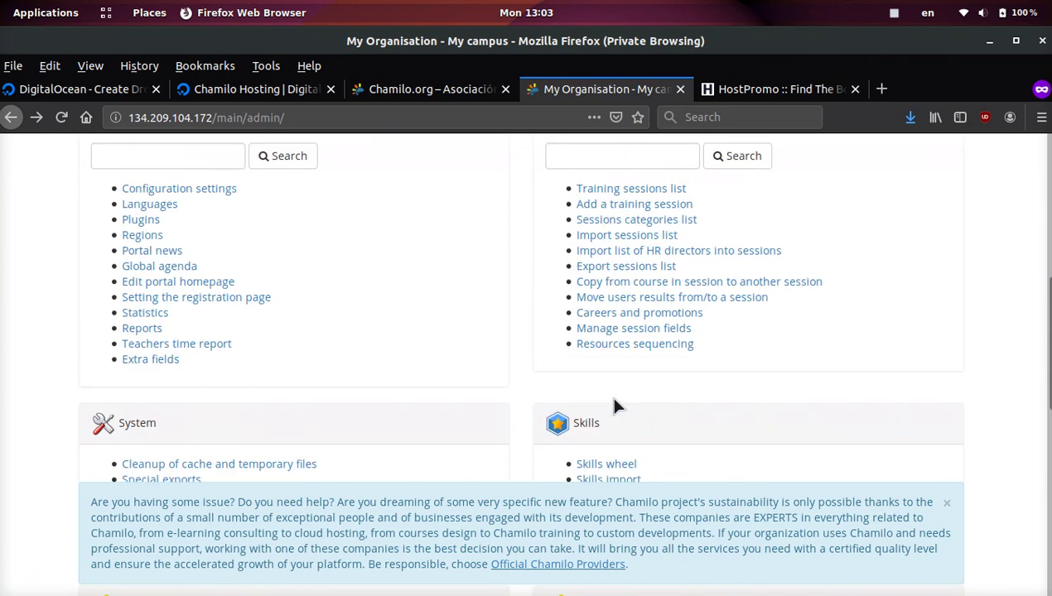
scroll(613, 406, up, 1)
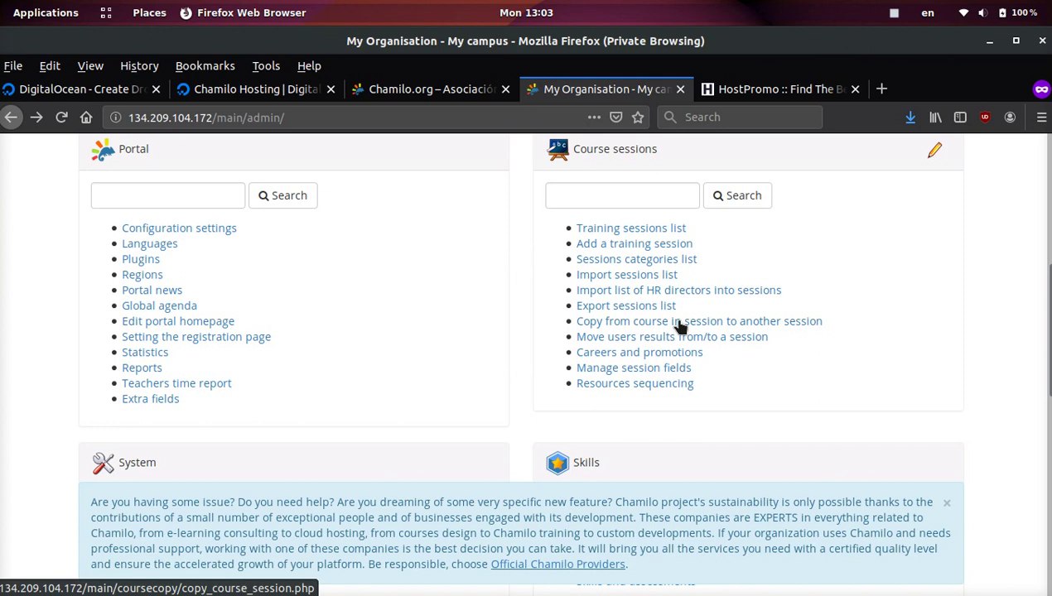
scroll(679, 327, down, 9)
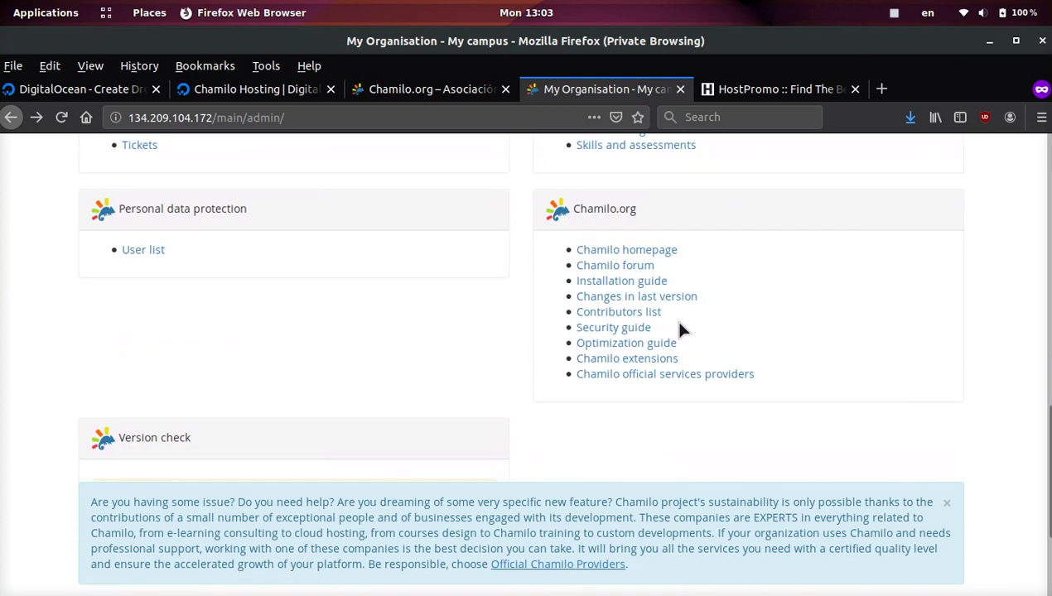
scroll(679, 330, down, 4)
scroll(679, 330, up, 20)
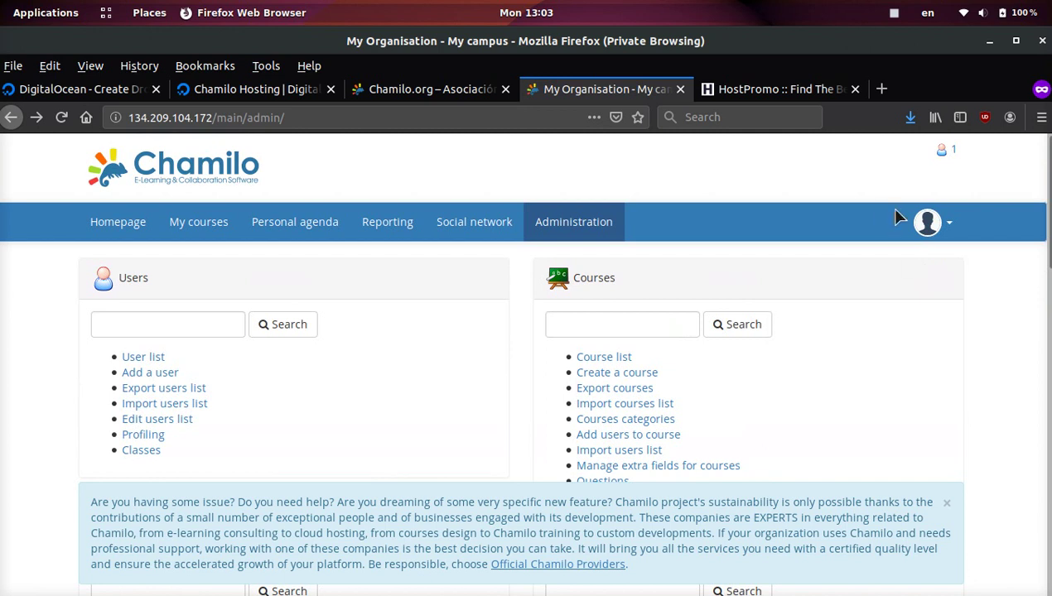
click(947, 227)
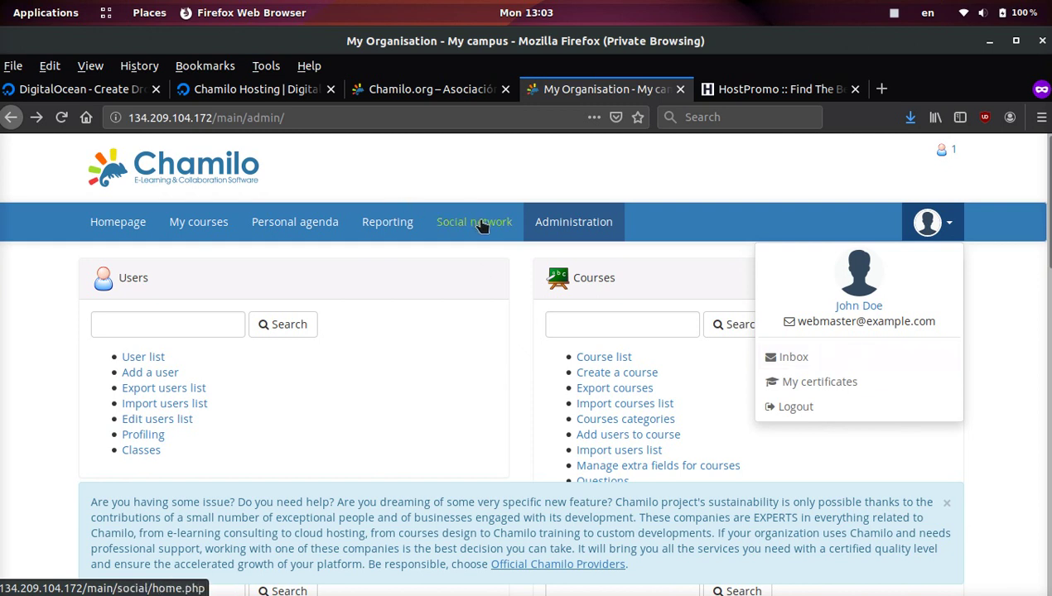
Step: Revisit the Social network page, and look over the Reporting page's overview and learners statistics
click(479, 222)
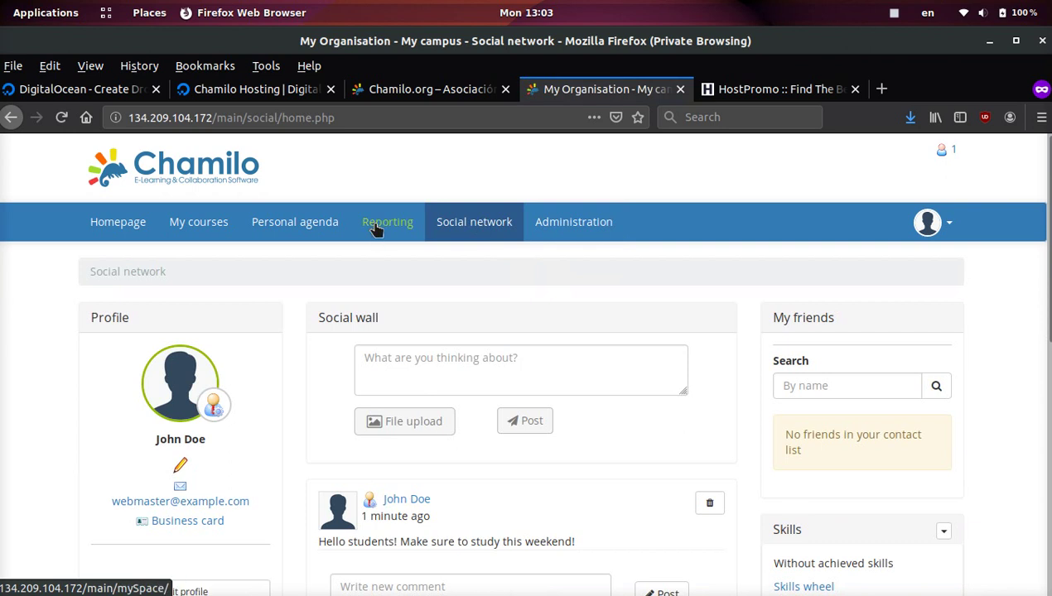
click(375, 227)
scroll(375, 229, down, 5)
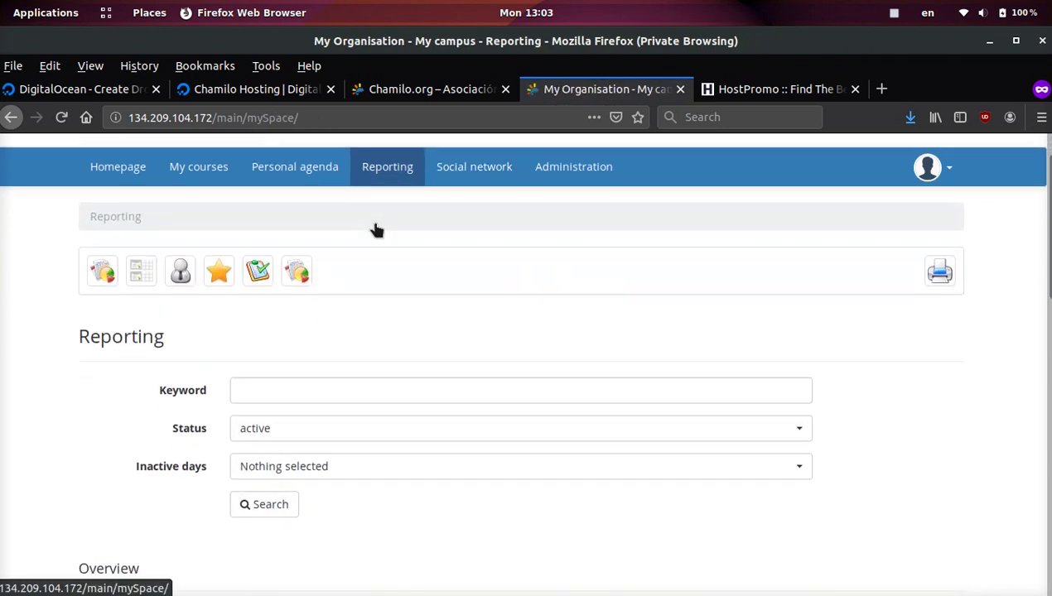
scroll(256, 319, down, 3)
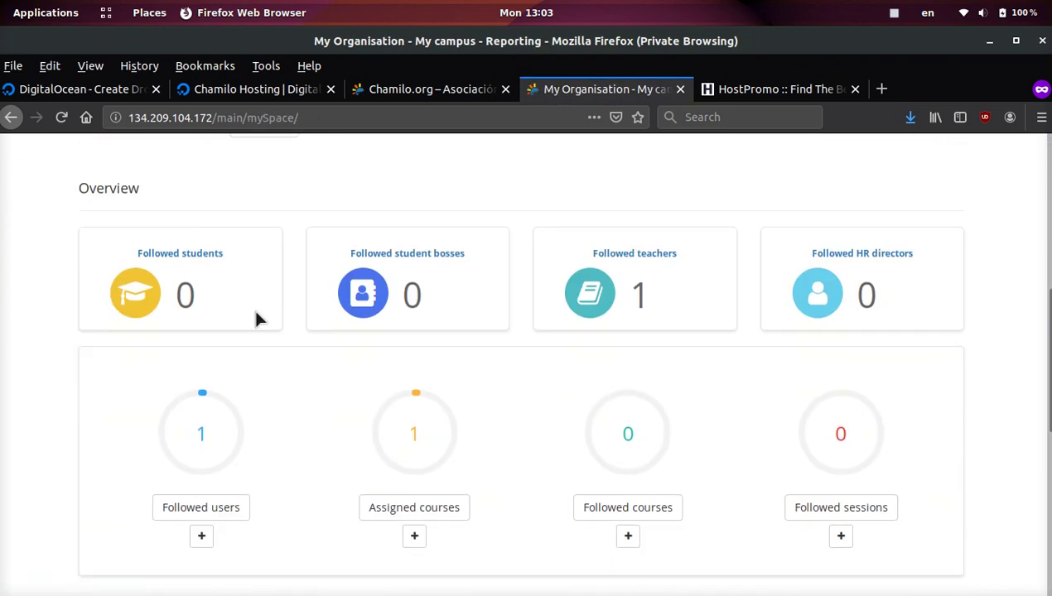
scroll(621, 276, down, 8)
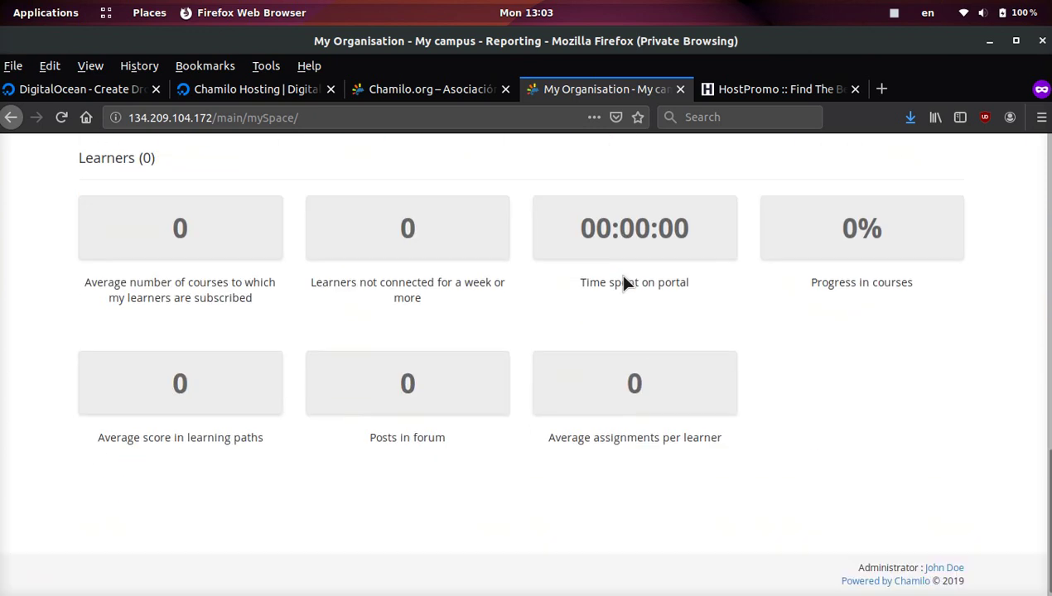
scroll(622, 274, up, 15)
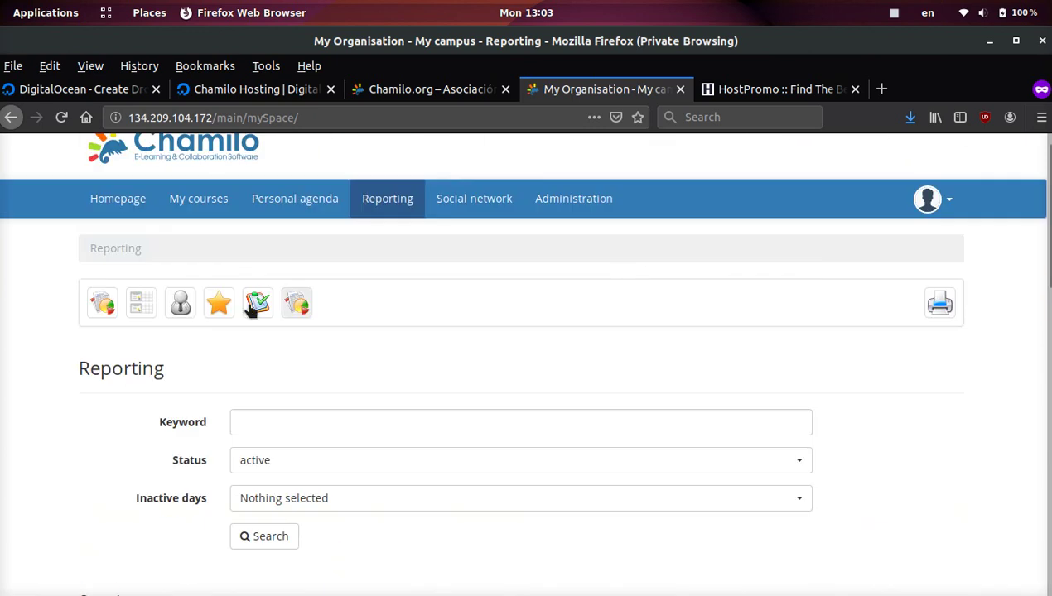
Step: Add a personal agenda event "cloud hosting" on 14 October 2019, described "Today we are going to learn about cloud hosting", and view the events list
click(291, 199)
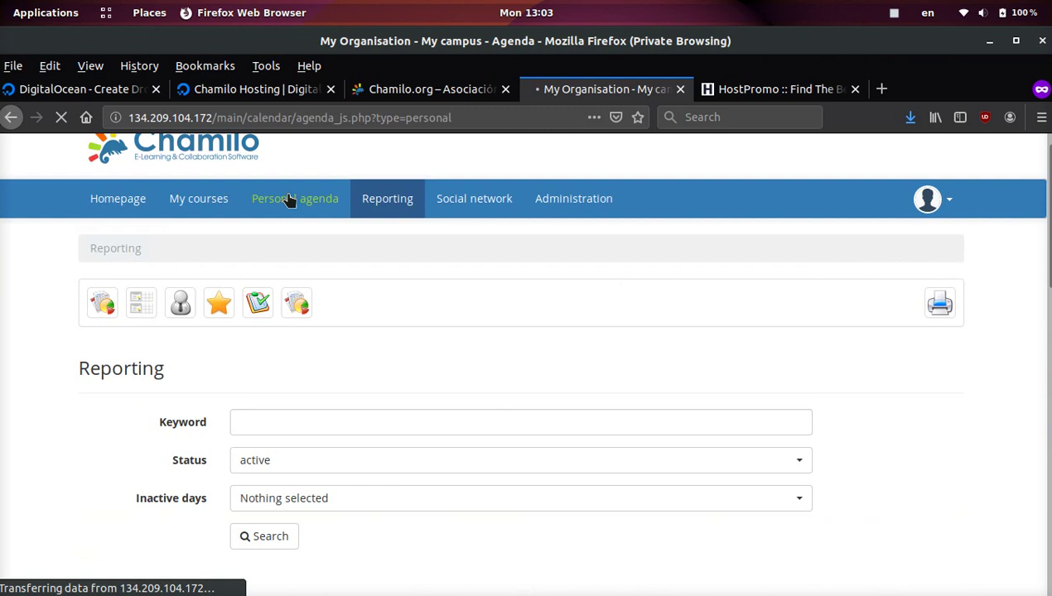
scroll(155, 291, down, 8)
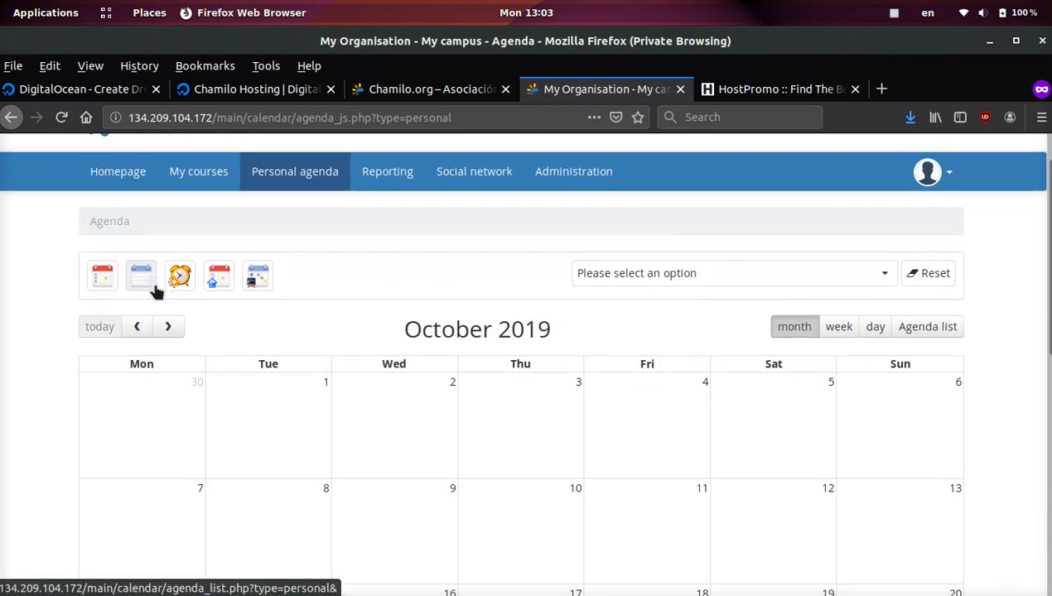
scroll(165, 294, up, 1)
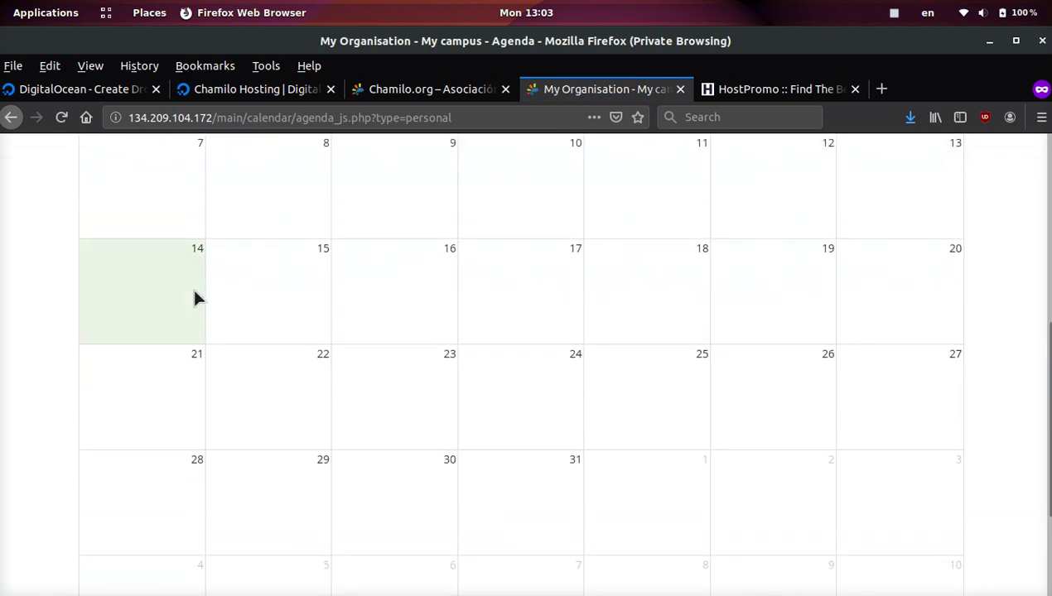
click(195, 298)
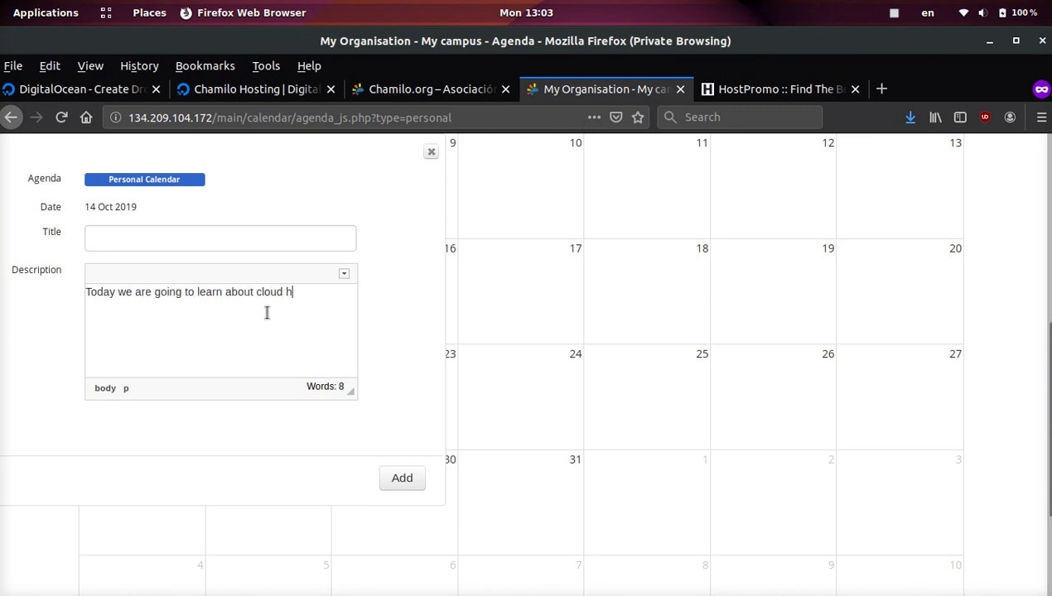
key(shift+Tab)
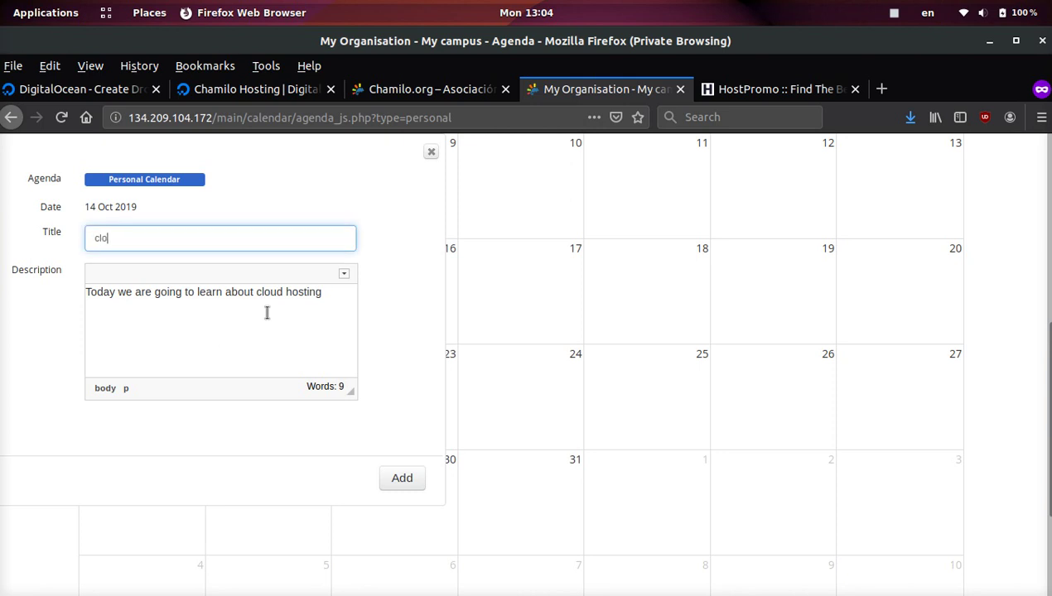
click(421, 477)
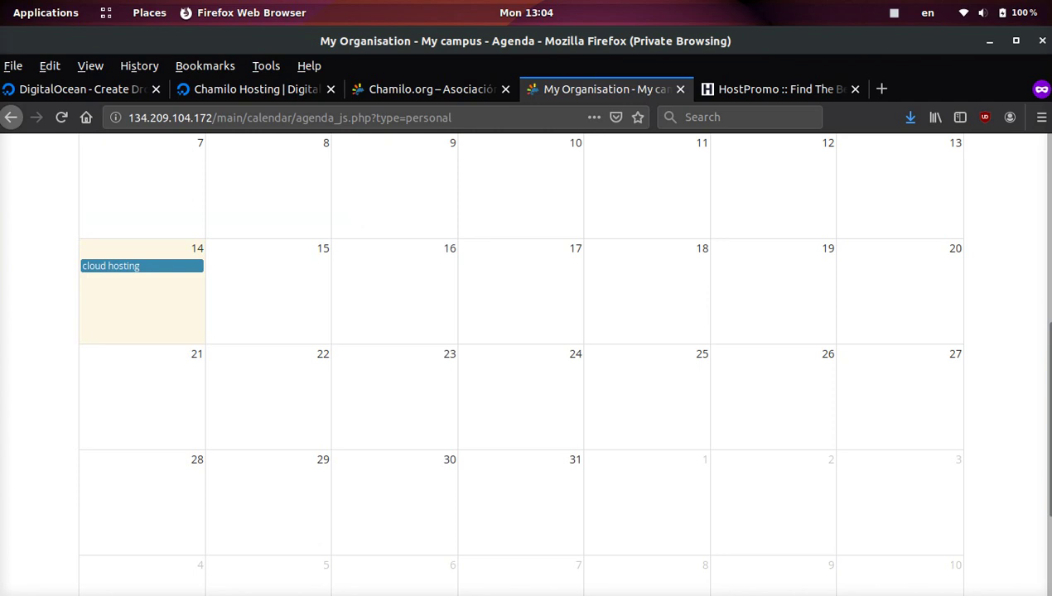
scroll(1021, 359, up, 5)
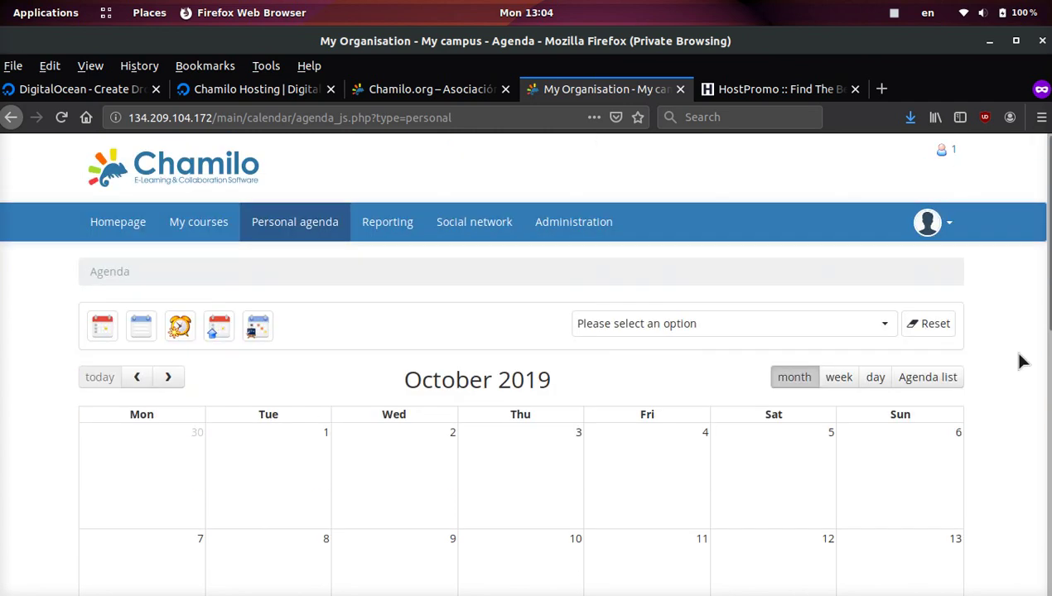
scroll(1021, 359, down, 3)
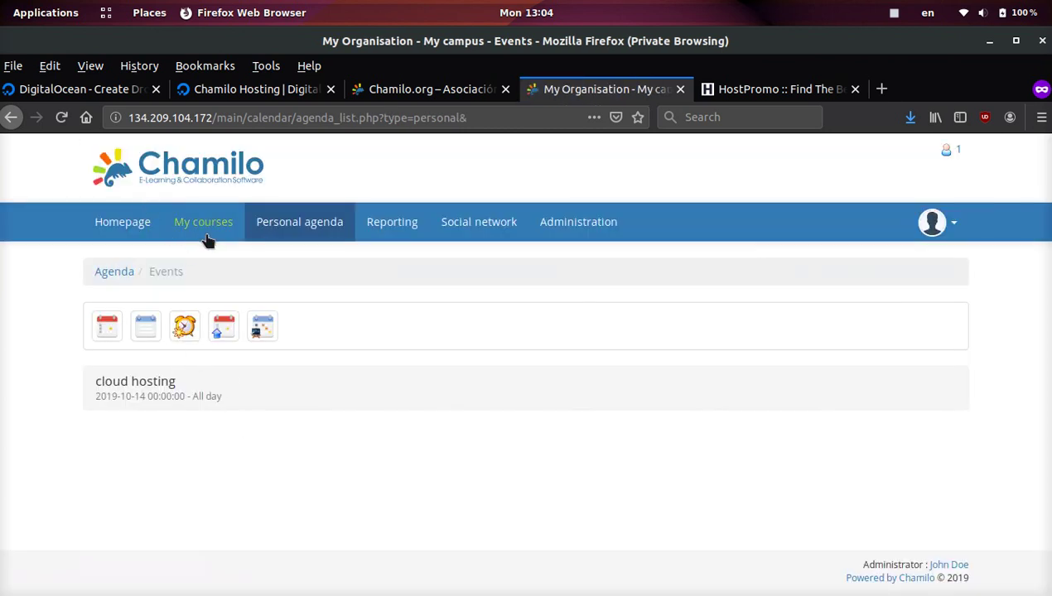
Step: Give the Web Hosting course a five-star rating in the homepage's most popular courses
click(122, 229)
scroll(123, 234, down, 1)
scroll(123, 232, down, 6)
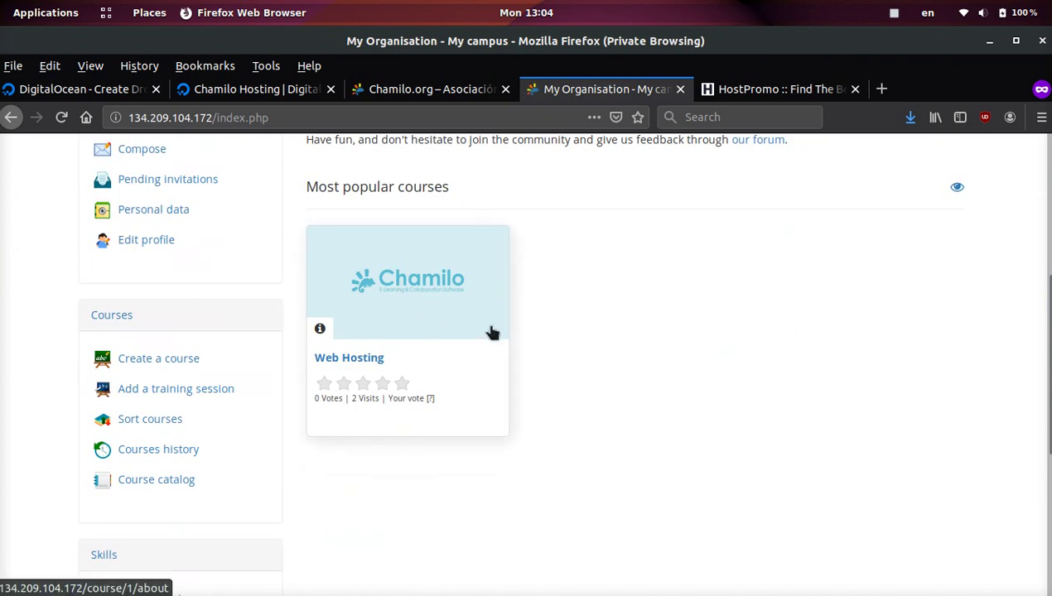
click(409, 385)
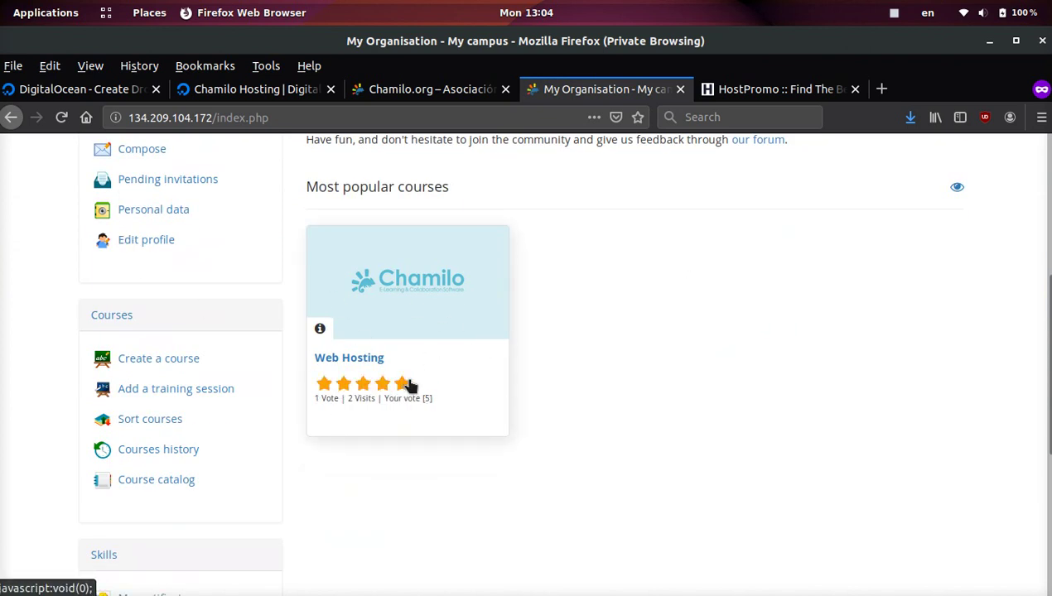
Step: Look over the homepage's Courses and Skills links and view the My certificates page
scroll(2, 290, down, 5)
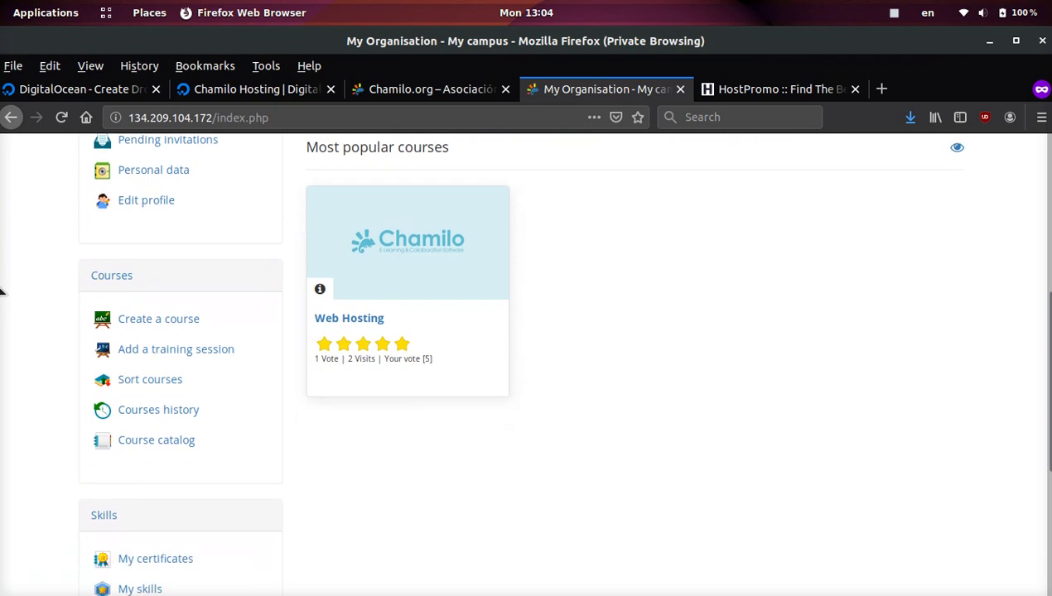
scroll(2, 289, down, 3)
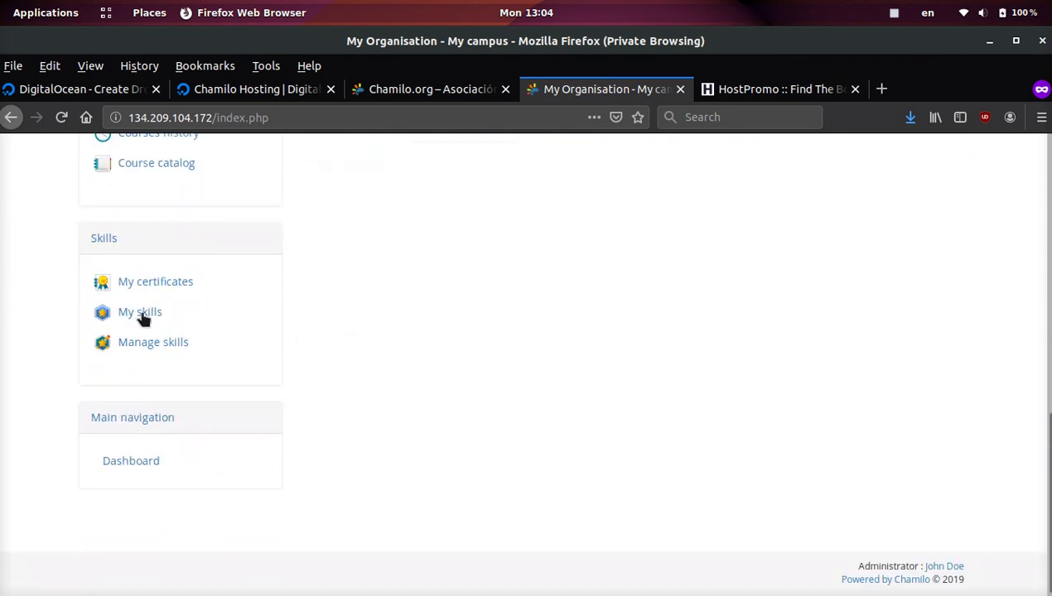
click(174, 283)
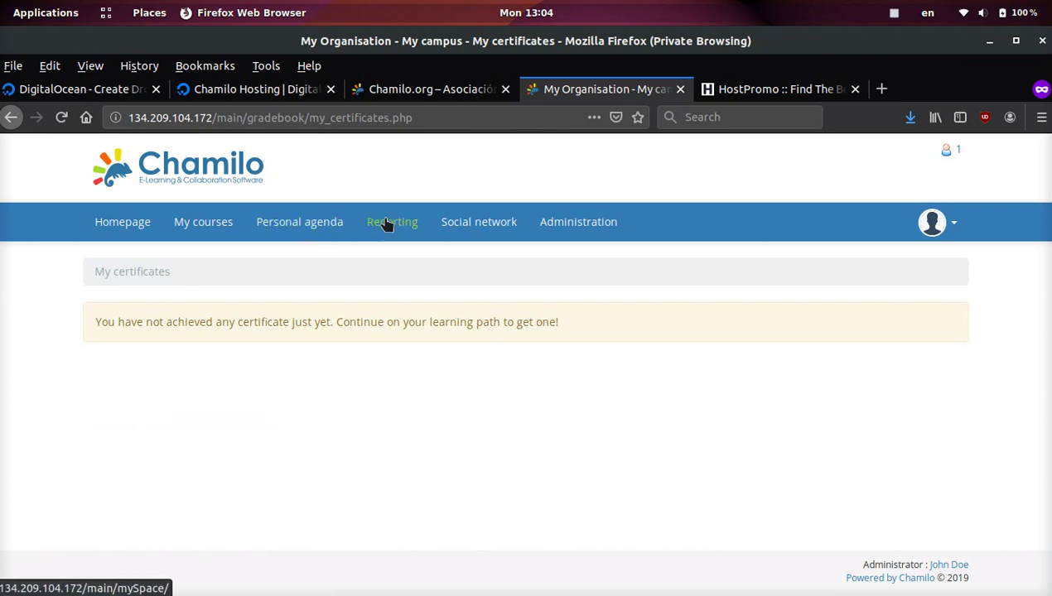
Step: Revisit the Social network page and look through the Administration page's sections down to Version check
click(464, 231)
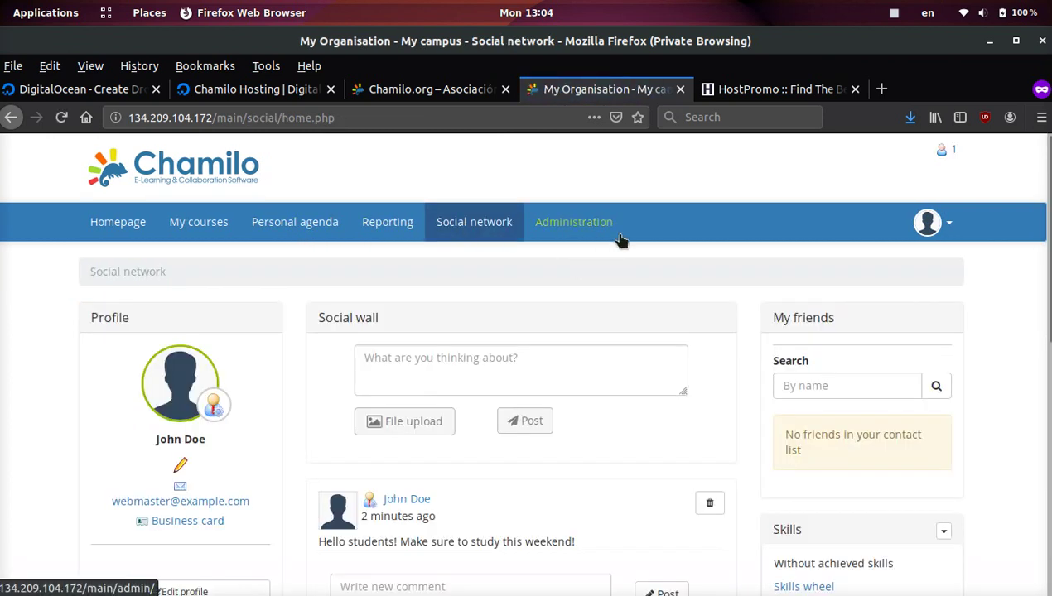
click(601, 239)
scroll(620, 240, down, 5)
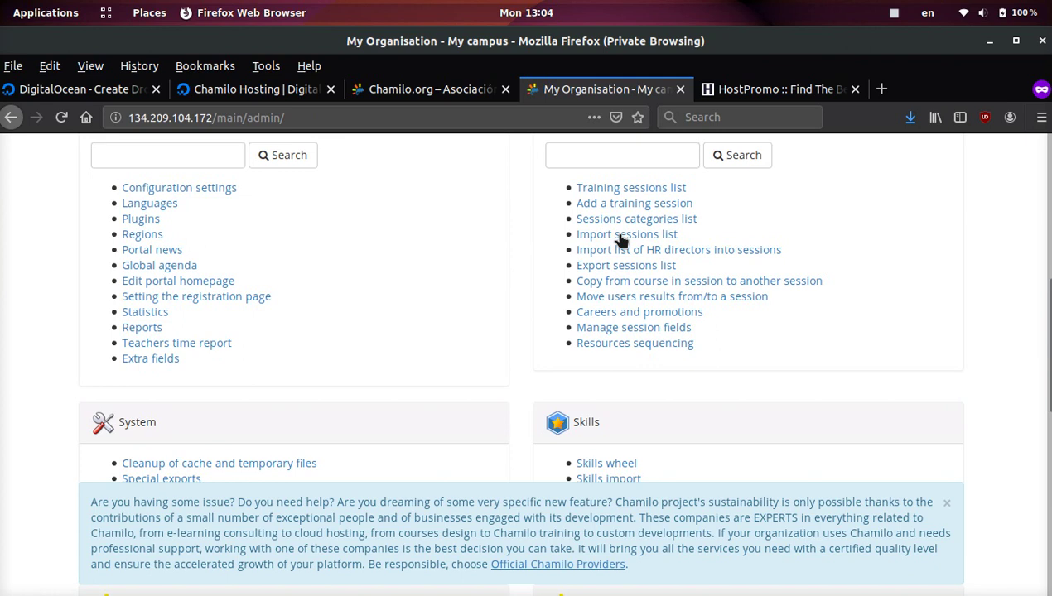
scroll(621, 240, down, 10)
scroll(621, 241, down, 3)
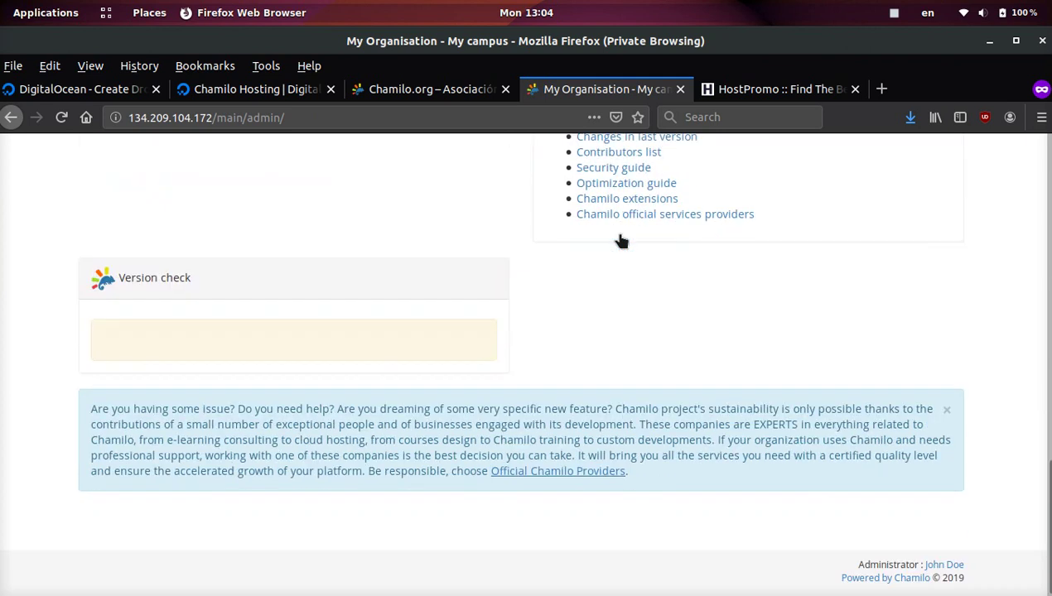
scroll(621, 240, up, 15)
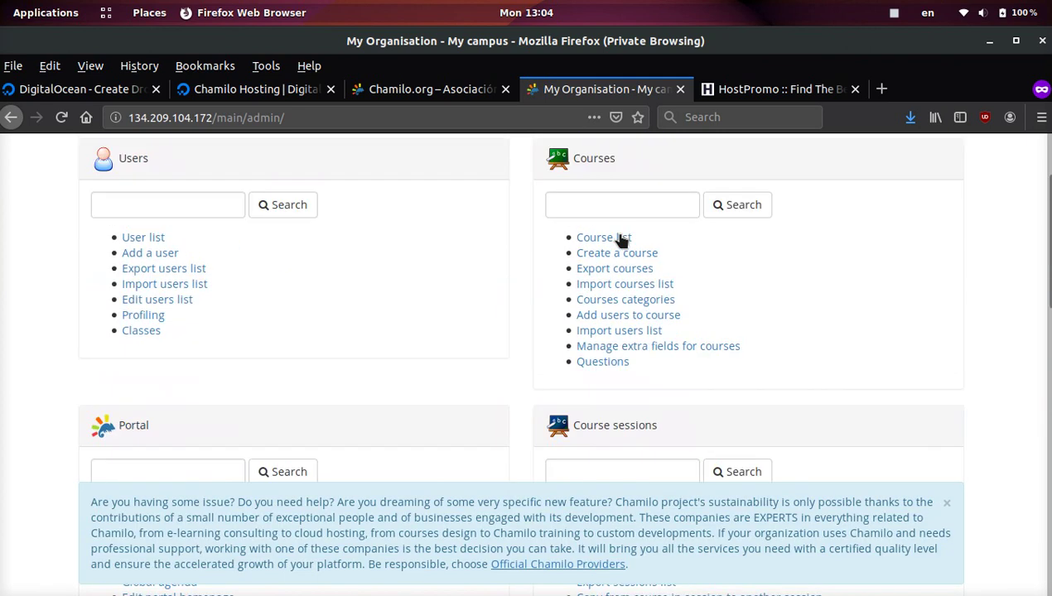
scroll(621, 240, up, 3)
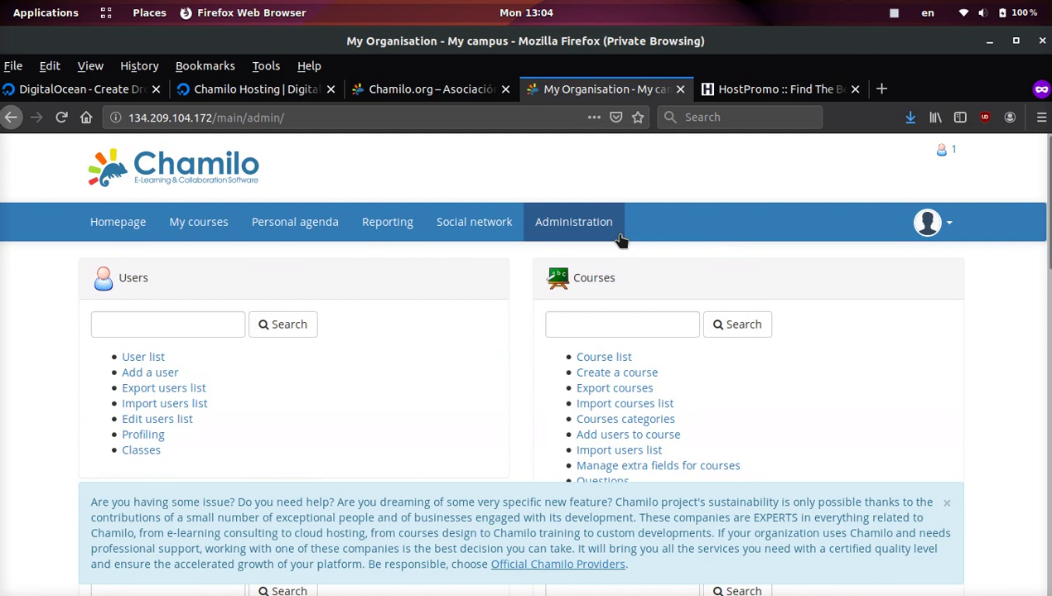
Step: View the Personal agenda calendar and look over the My courses page with its Profile, Courses and Skills links
click(263, 234)
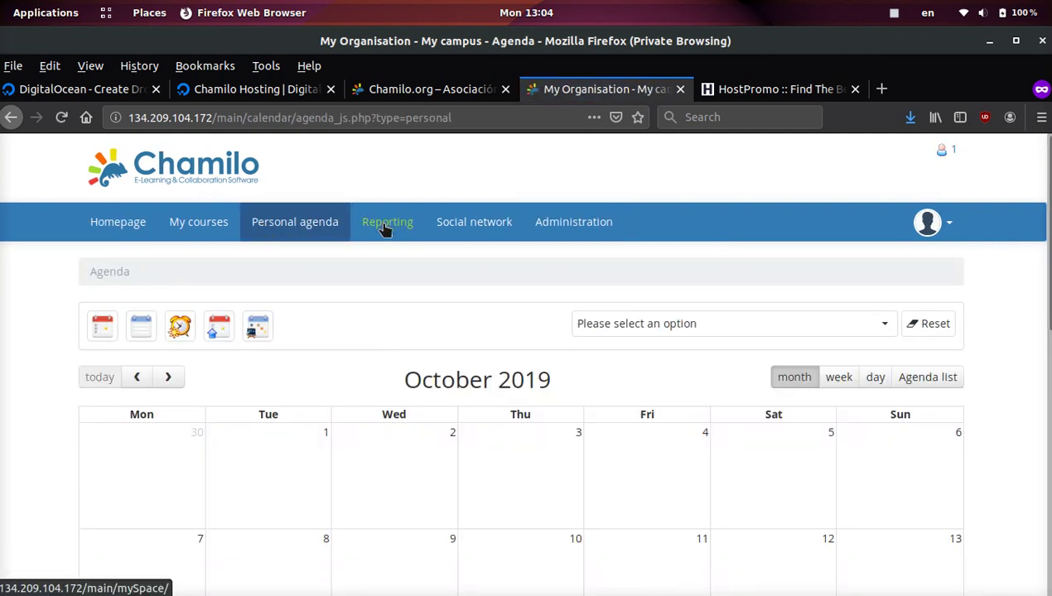
click(386, 226)
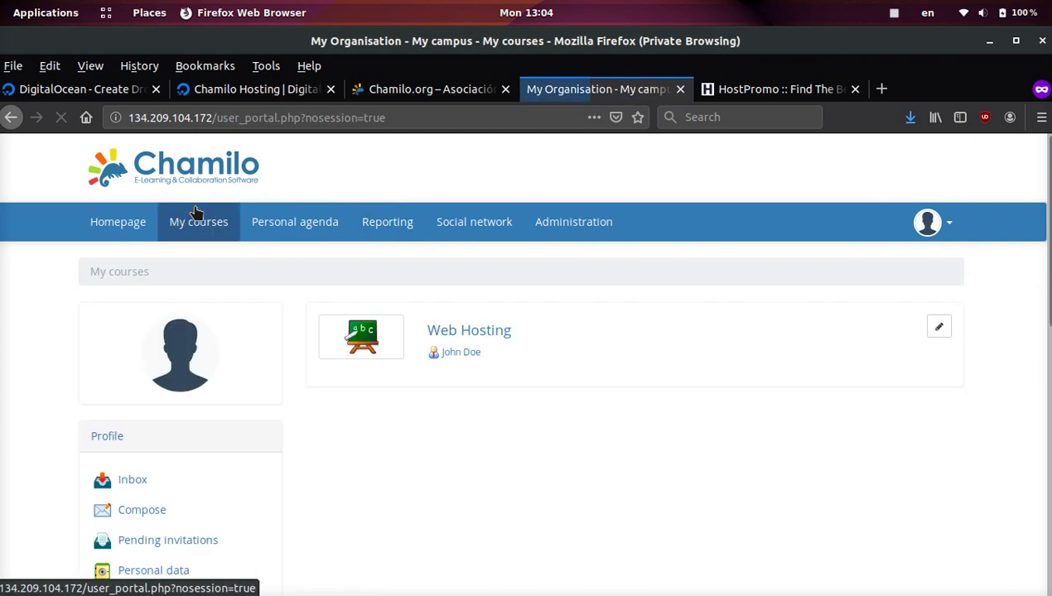
scroll(196, 214, down, 7)
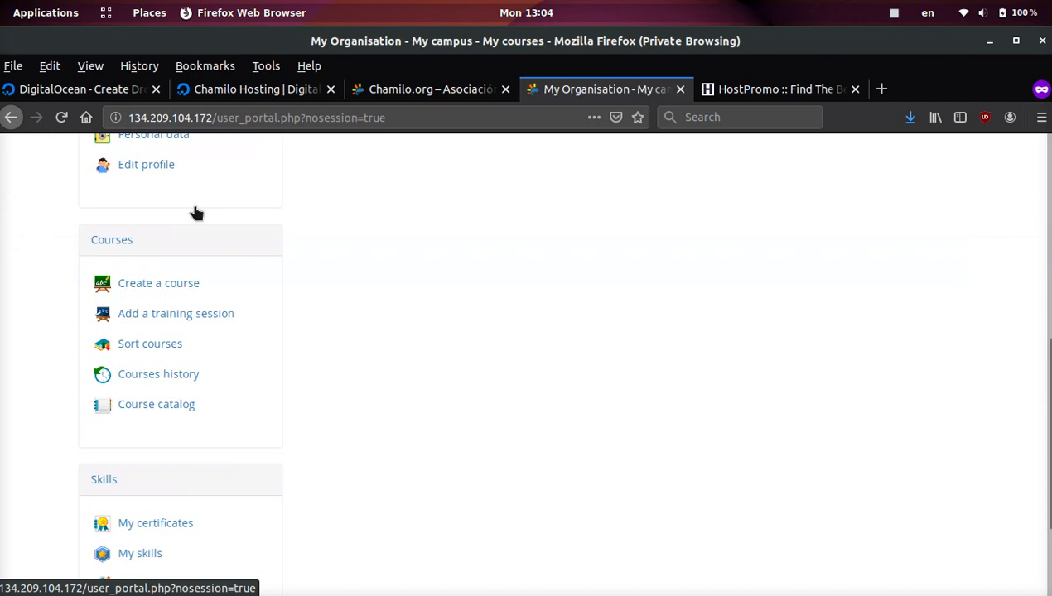
scroll(195, 213, down, 3)
scroll(195, 213, up, 1)
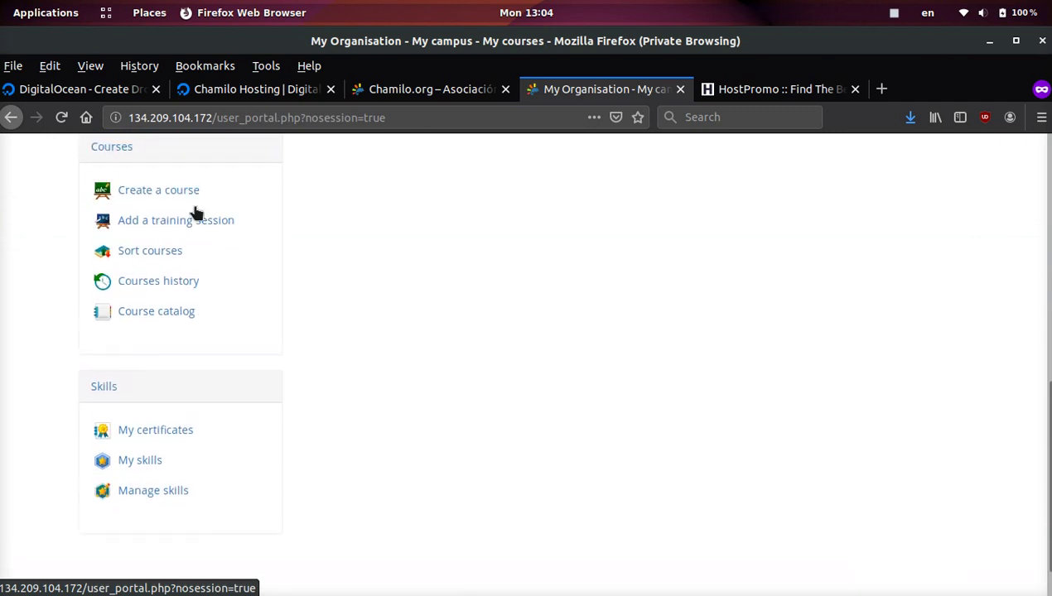
scroll(195, 213, up, 6)
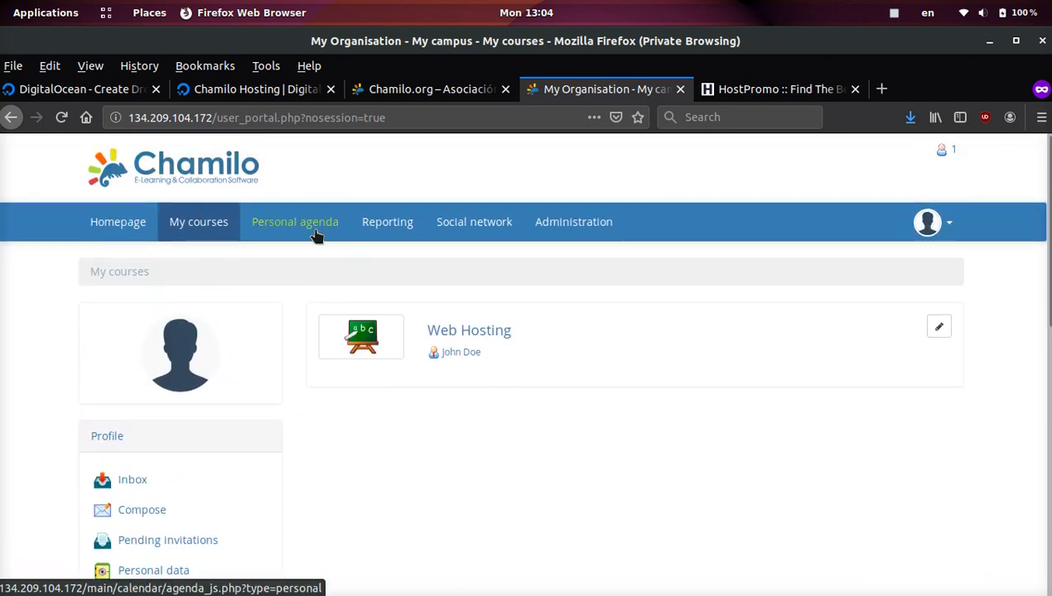
Step: Return to the Personal agenda and look through the Reporting page from top to bottom
click(324, 238)
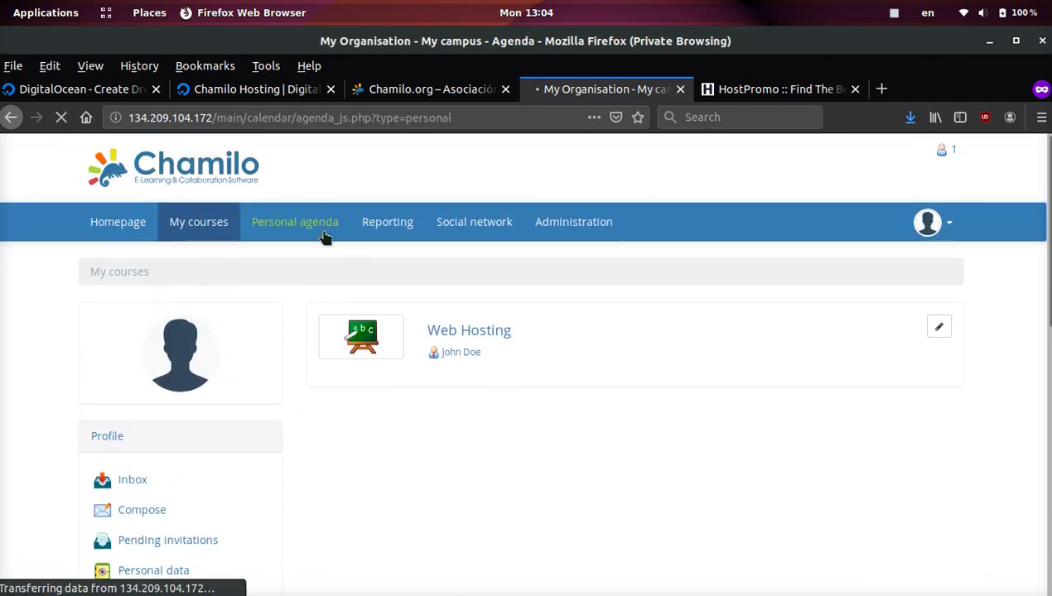
click(387, 228)
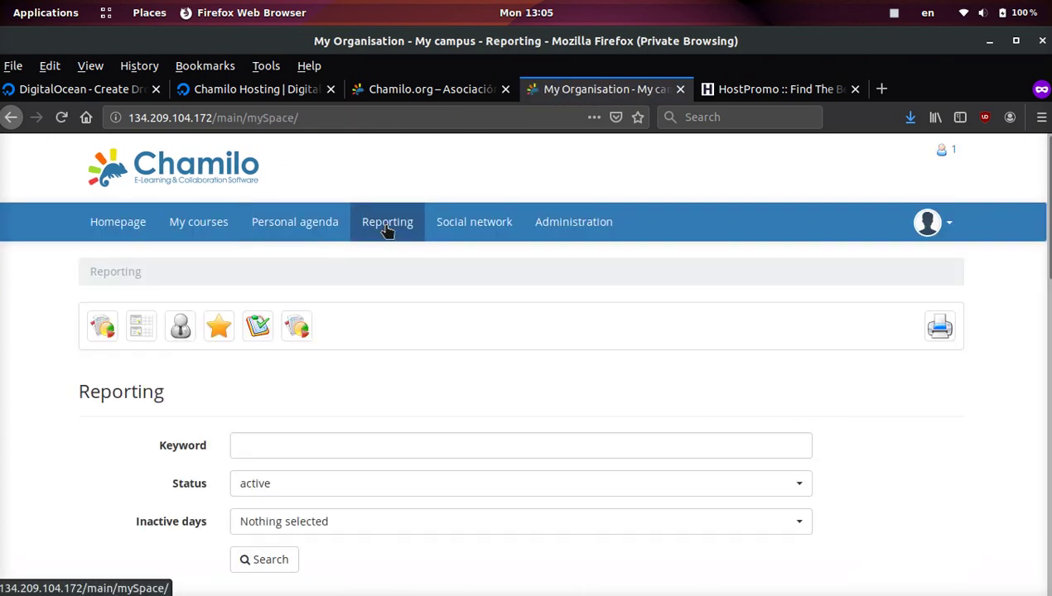
scroll(387, 231, down, 10)
scroll(387, 232, up, 10)
Step: Review the Administration page's Users, Courses, Portal, Course sessions, System and Skills tools, and return to the Homepage
click(577, 230)
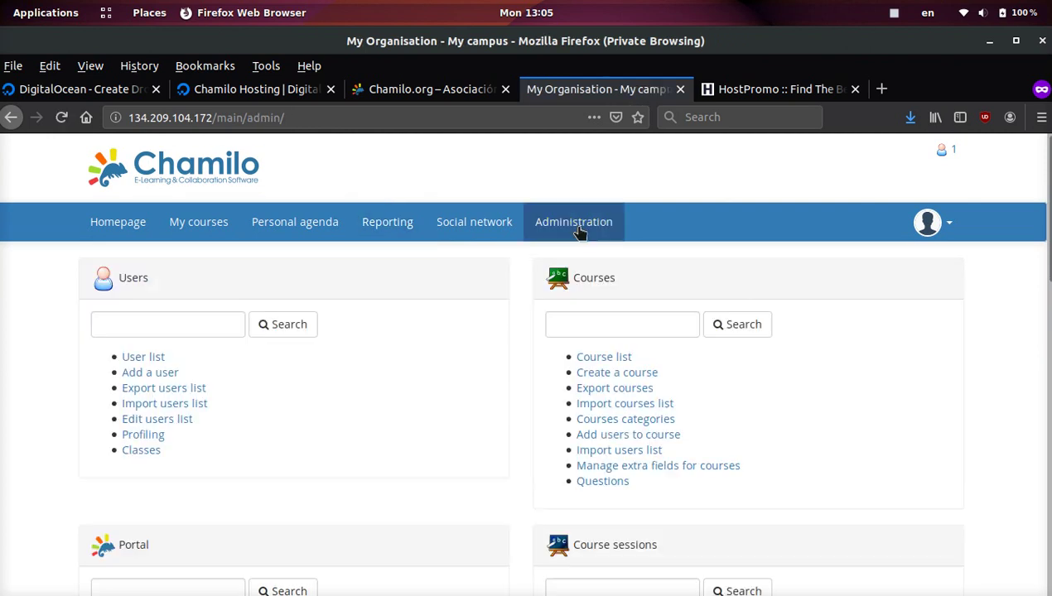
scroll(579, 231, down, 3)
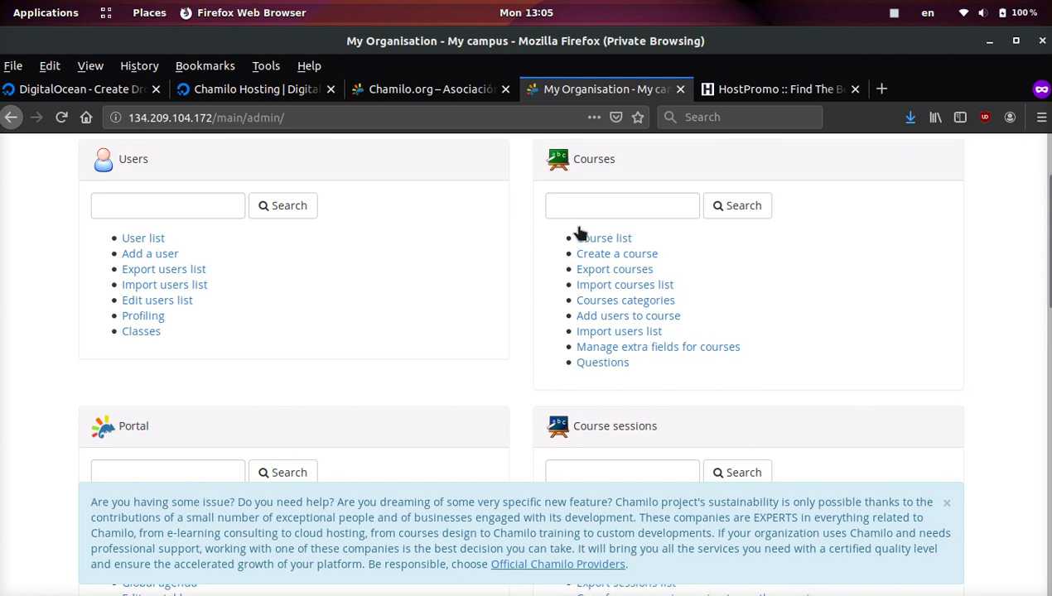
scroll(580, 233, down, 10)
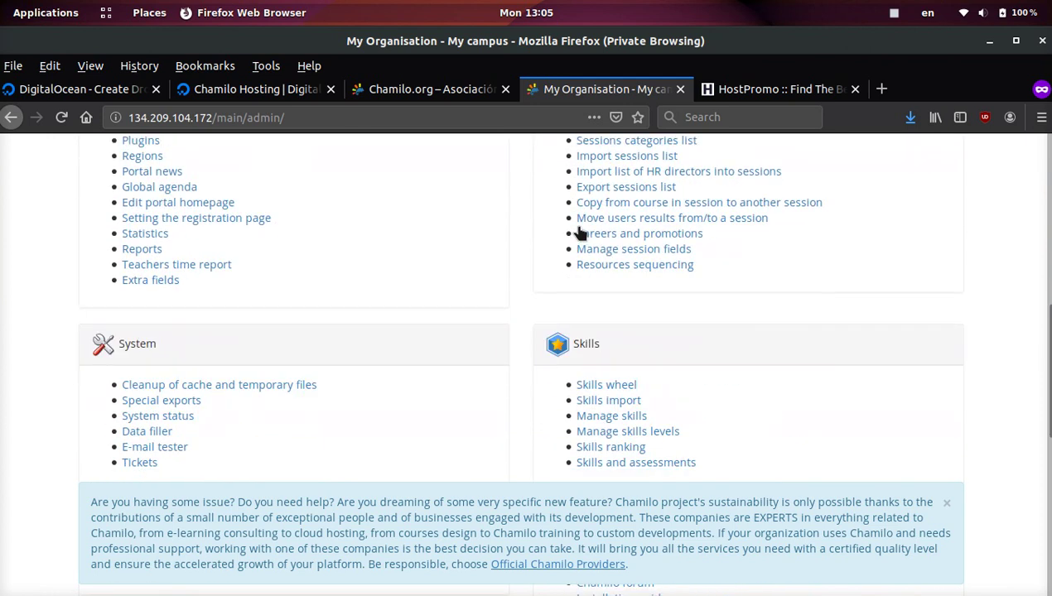
scroll(579, 233, down, 5)
scroll(580, 232, up, 15)
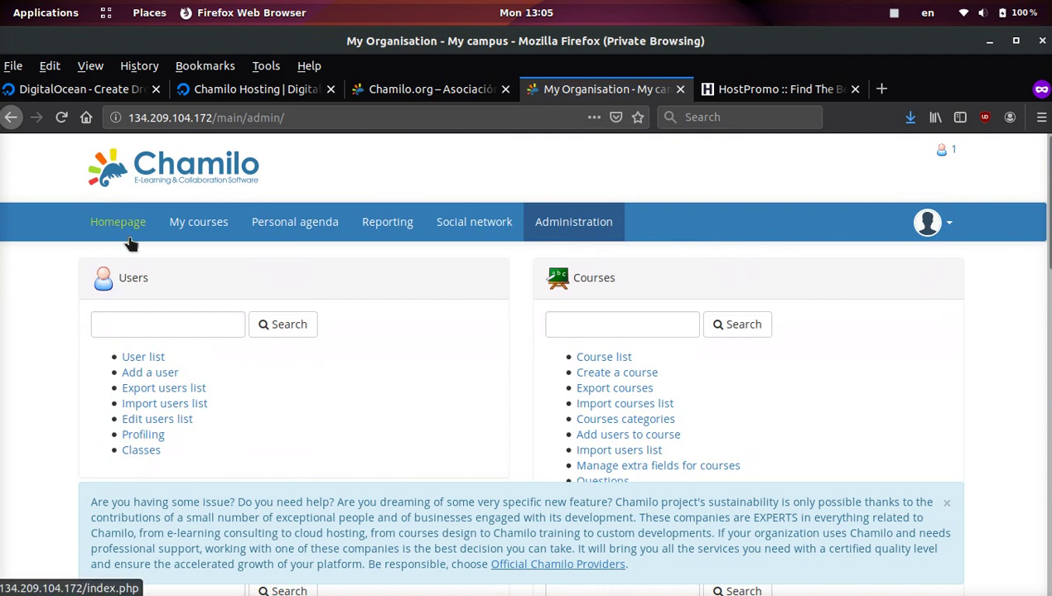
click(116, 239)
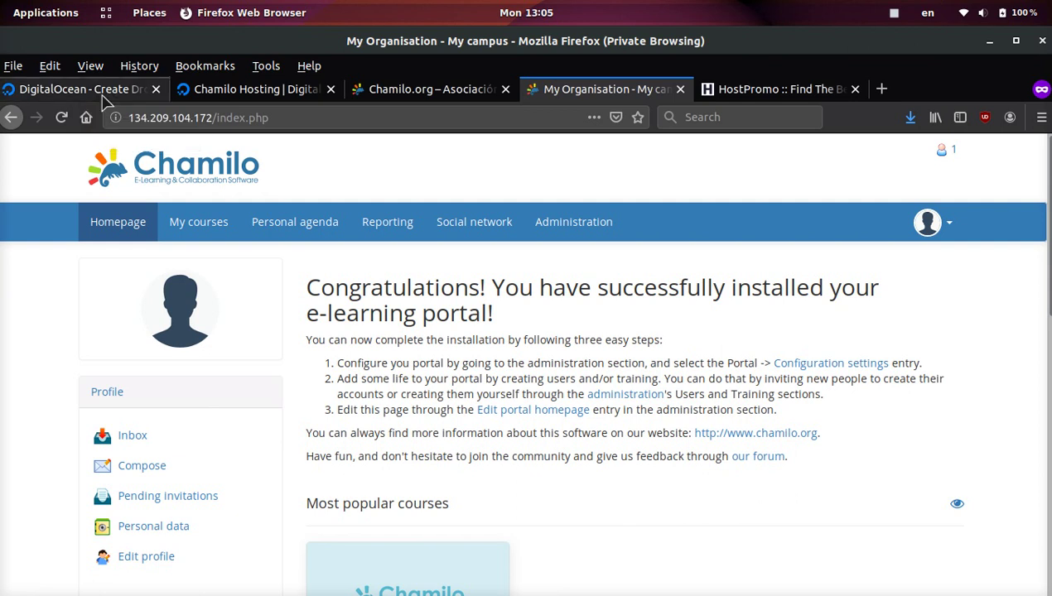
Step: Switch to DigitalOcean's Create Droplets page, view the Marketplace images including Chamilo 1.11.10 on Ubuntu 18.04, and show the resource types available for creation
click(102, 94)
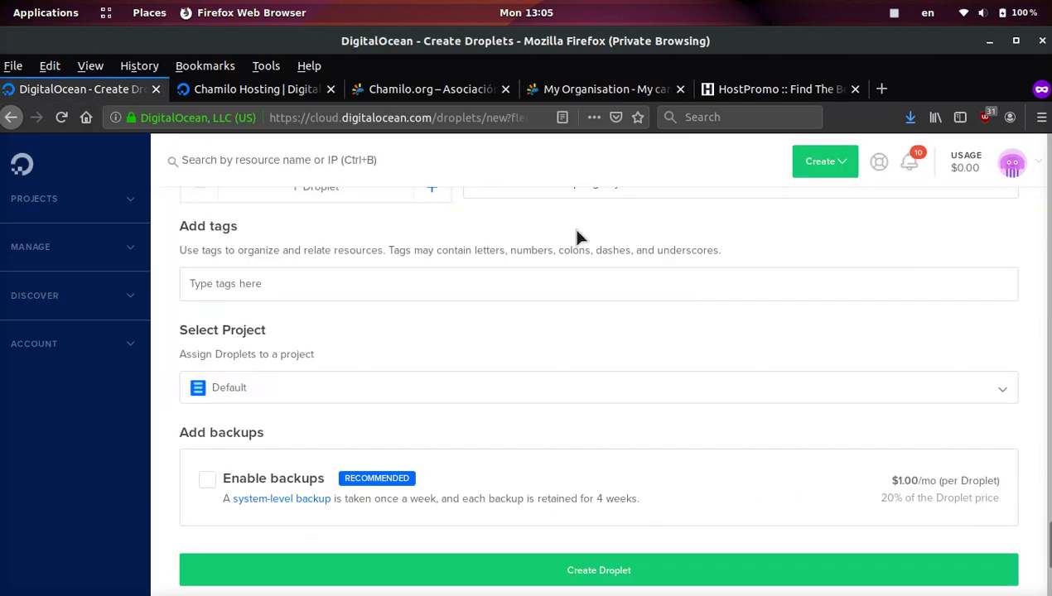
scroll(577, 233, up, 20)
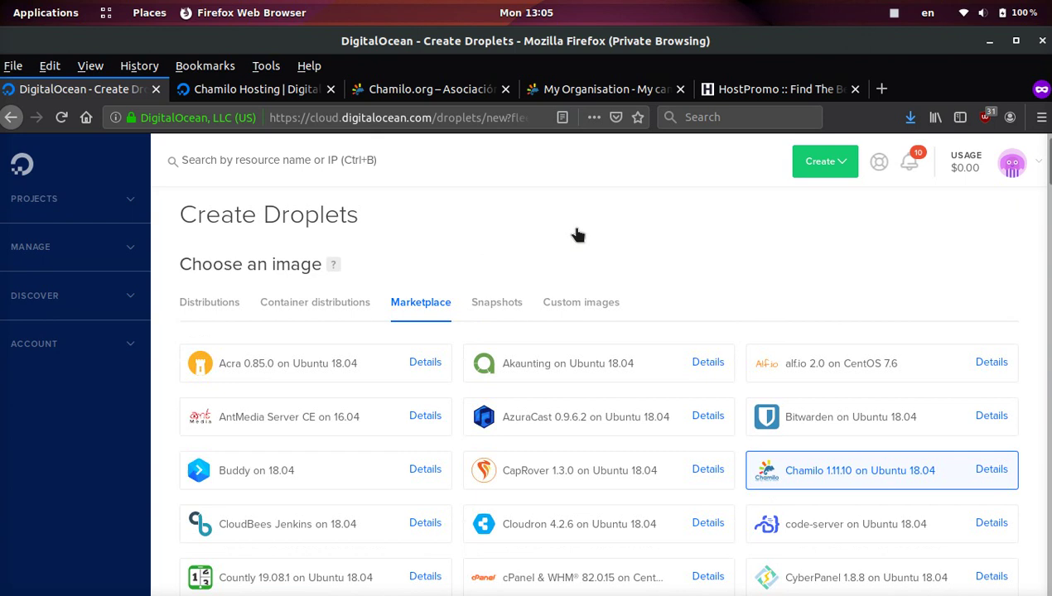
scroll(577, 236, up, 1)
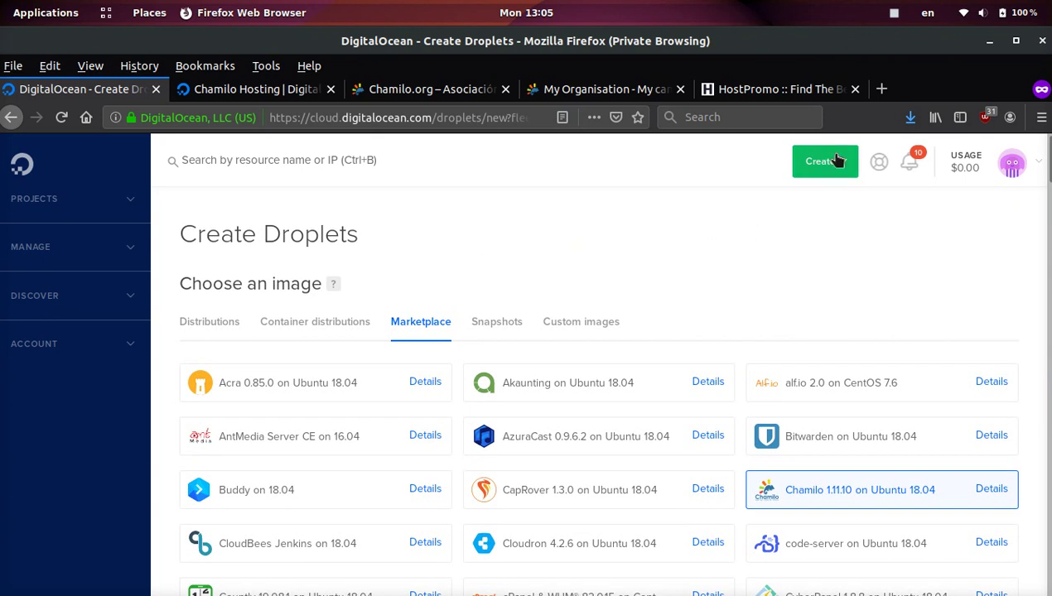
click(839, 163)
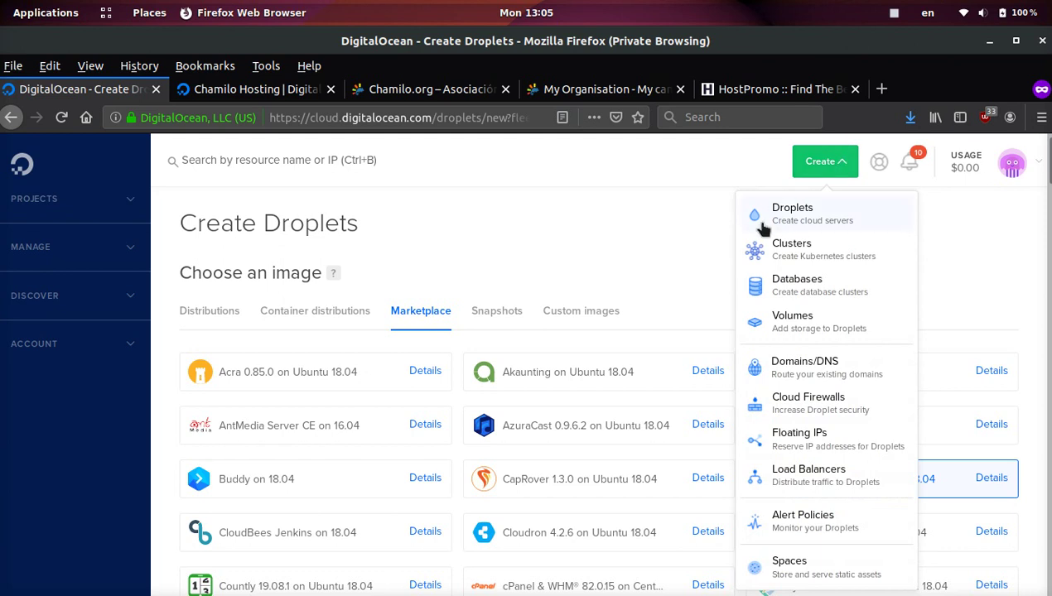
click(593, 249)
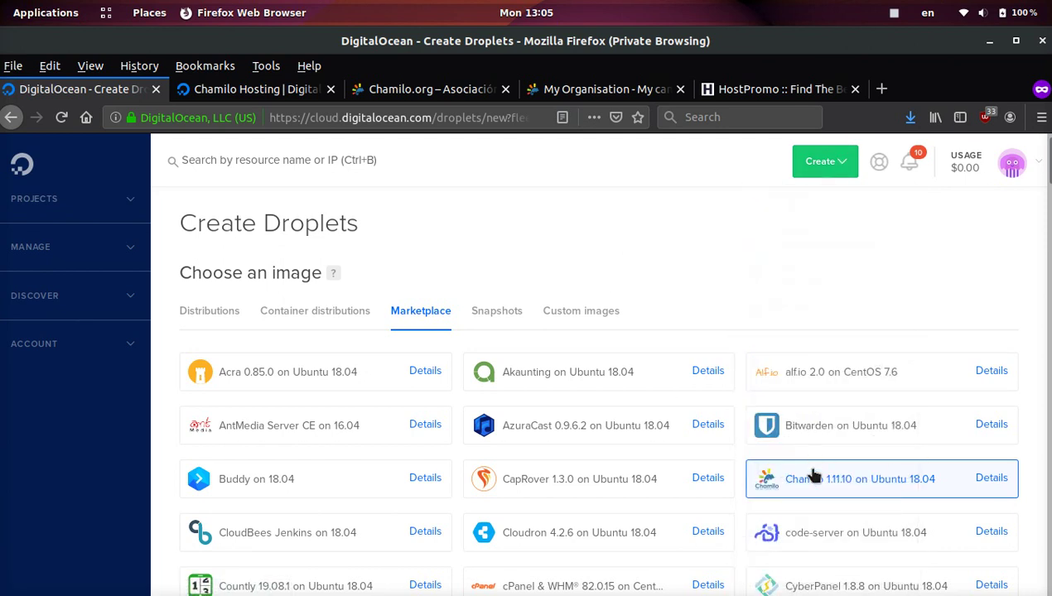
Step: Review the Droplet's plan, block storage, datacenter region and backup options, and return to the image choices
scroll(621, 249, down, 20)
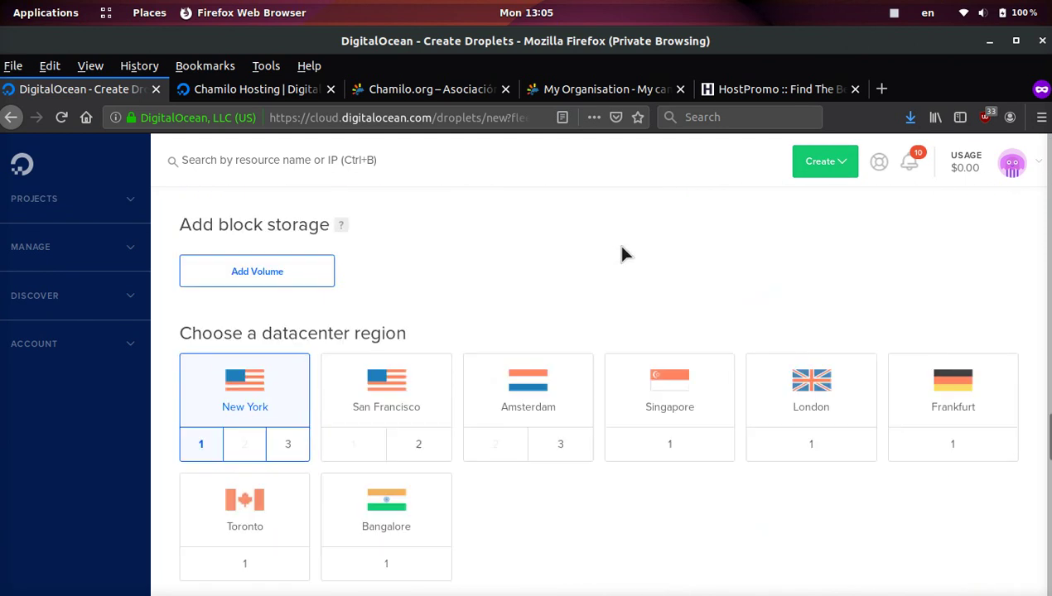
scroll(370, 286, up, 4)
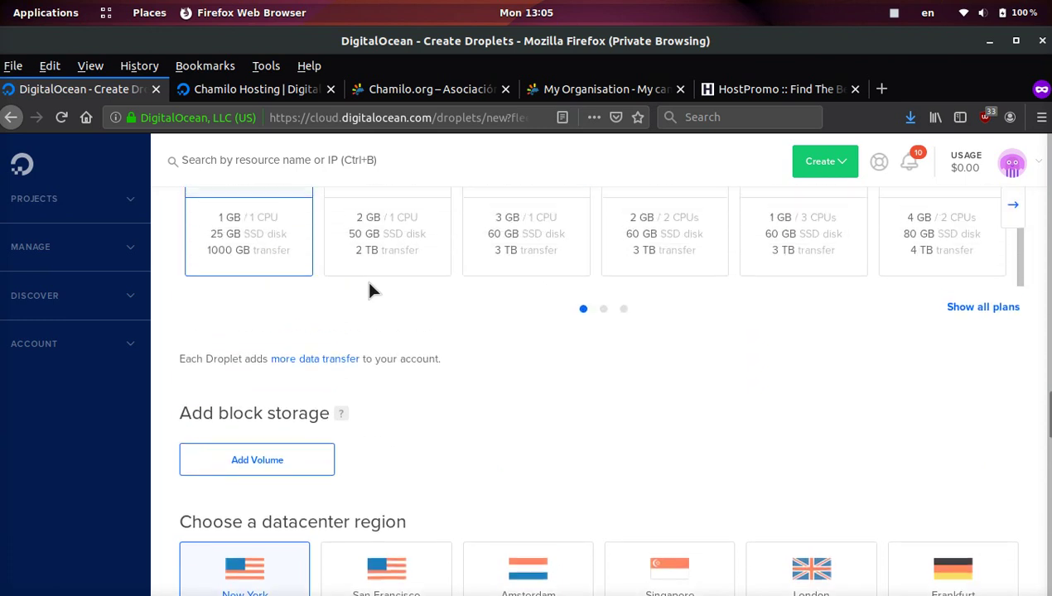
scroll(371, 290, down, 15)
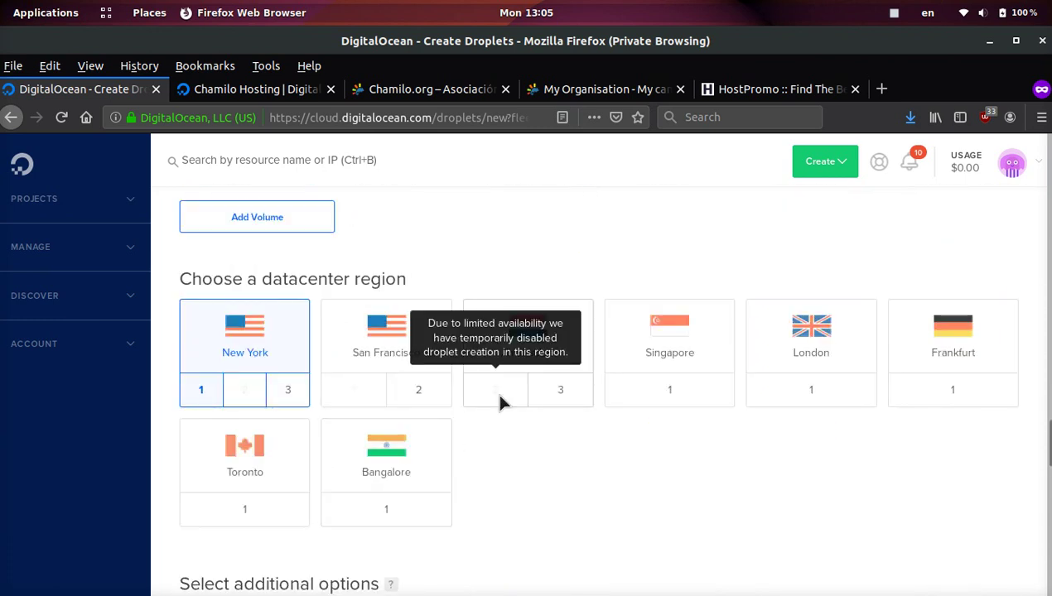
scroll(500, 403, down, 5)
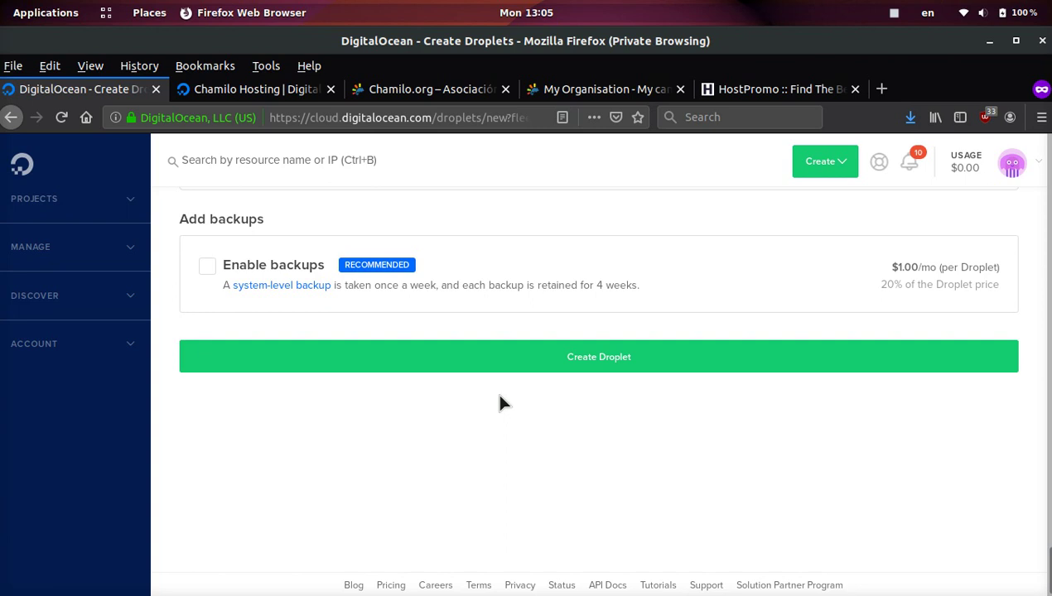
scroll(621, 357, up, 15)
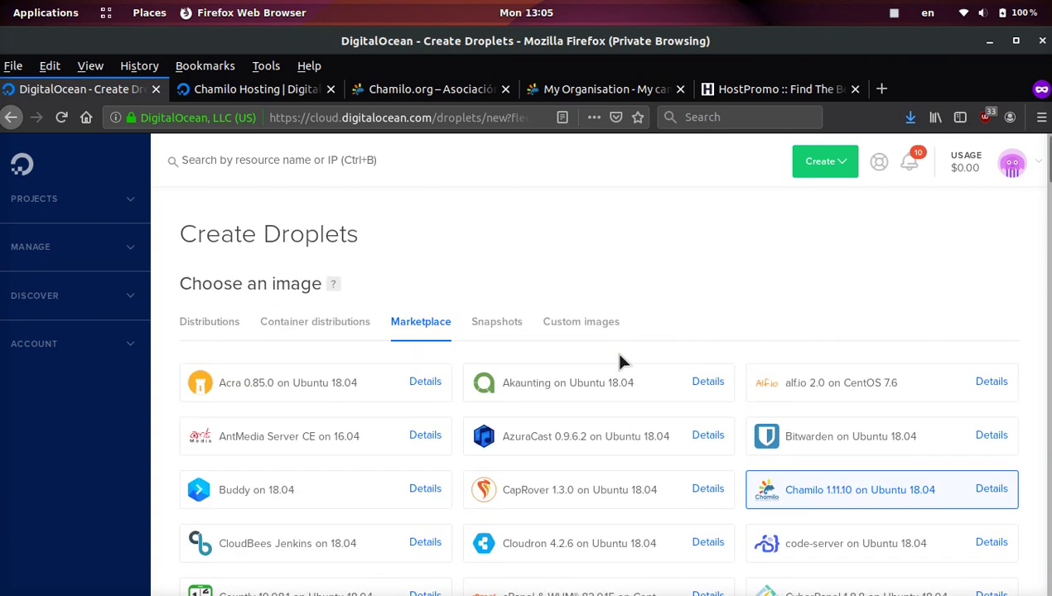
Step: Switch to the HostPromo site, look through its hosting companies table, and return to the Chamilo homepage
key(ctrl+Page_Up)
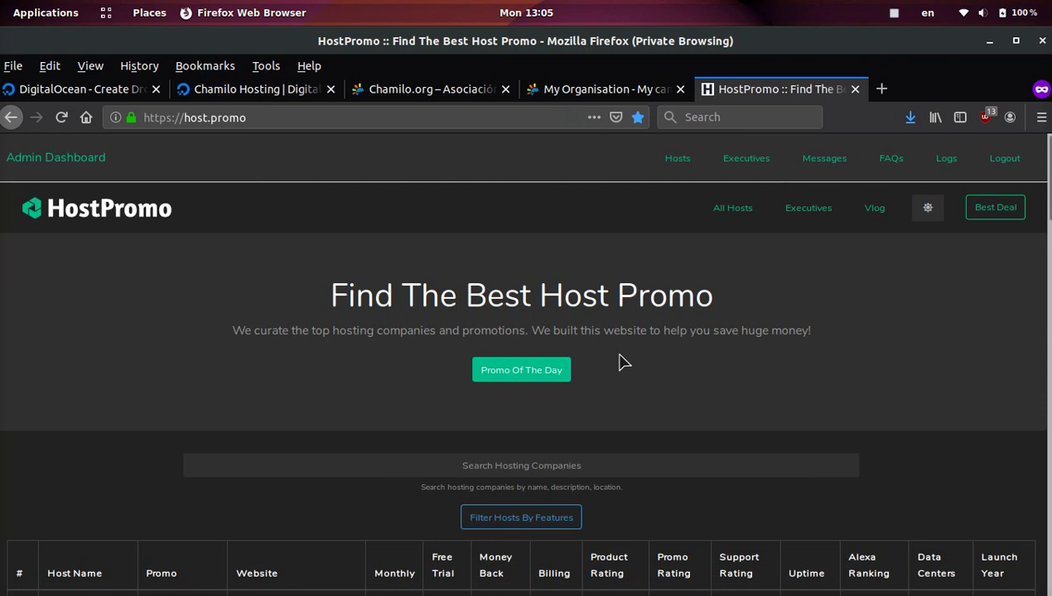
scroll(621, 362, down, 5)
scroll(621, 362, down, 18)
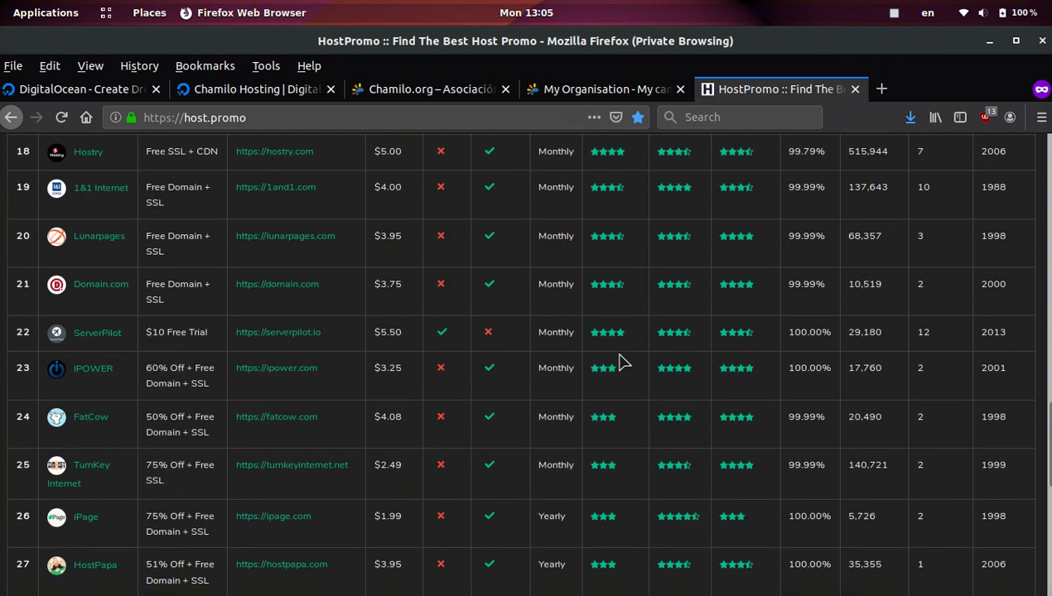
scroll(621, 362, up, 14)
scroll(623, 362, up, 8)
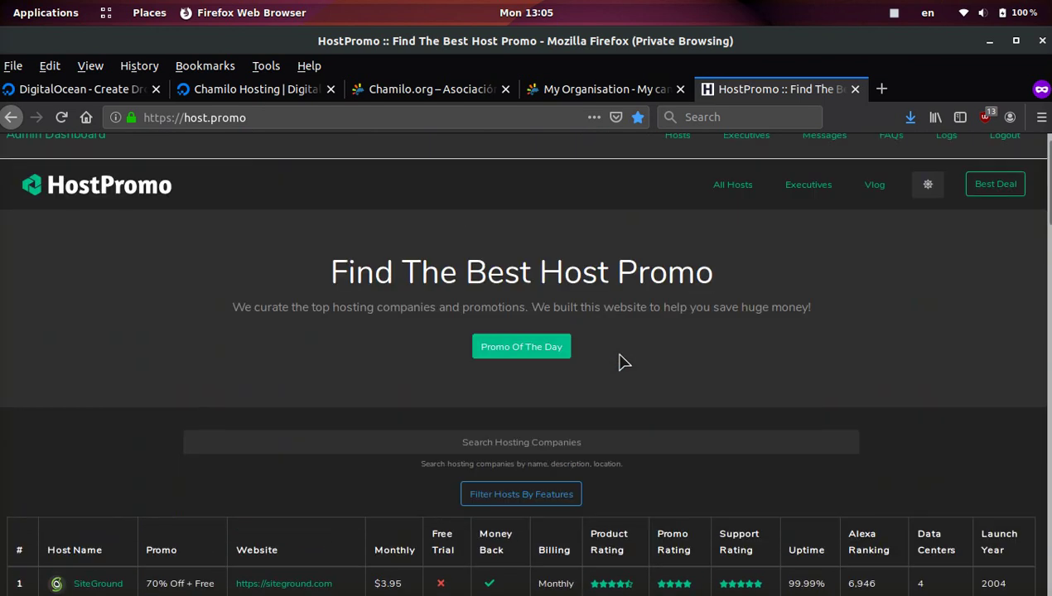
scroll(623, 362, up, 1)
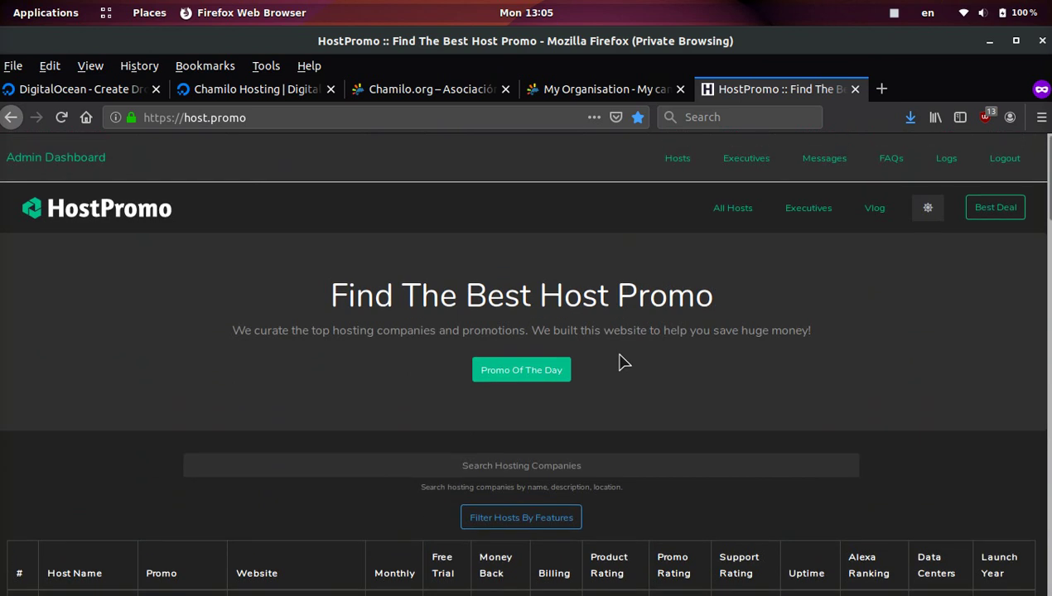
key(ctrl+Page_Up)
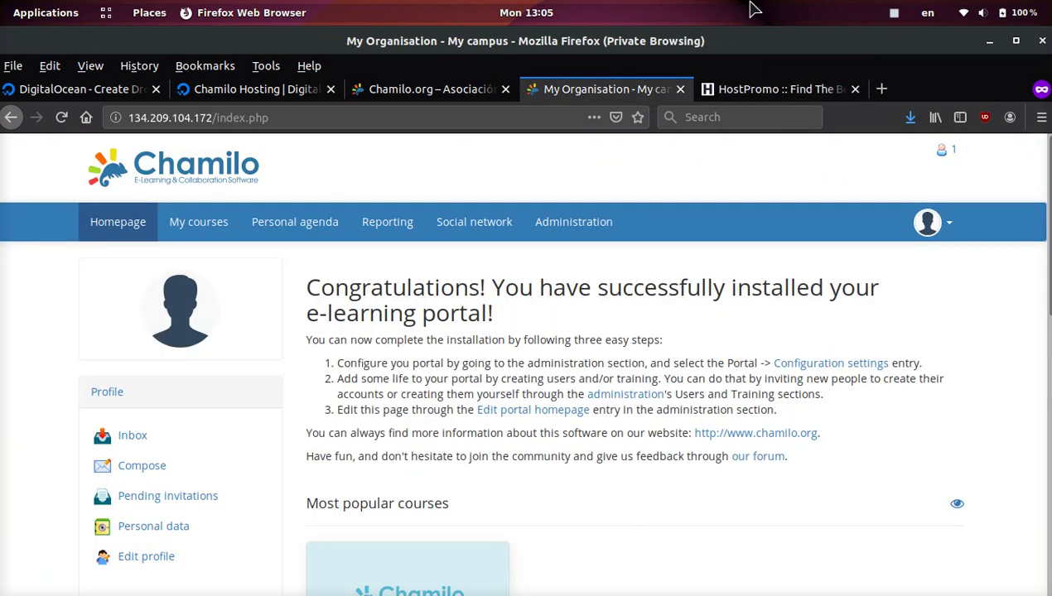